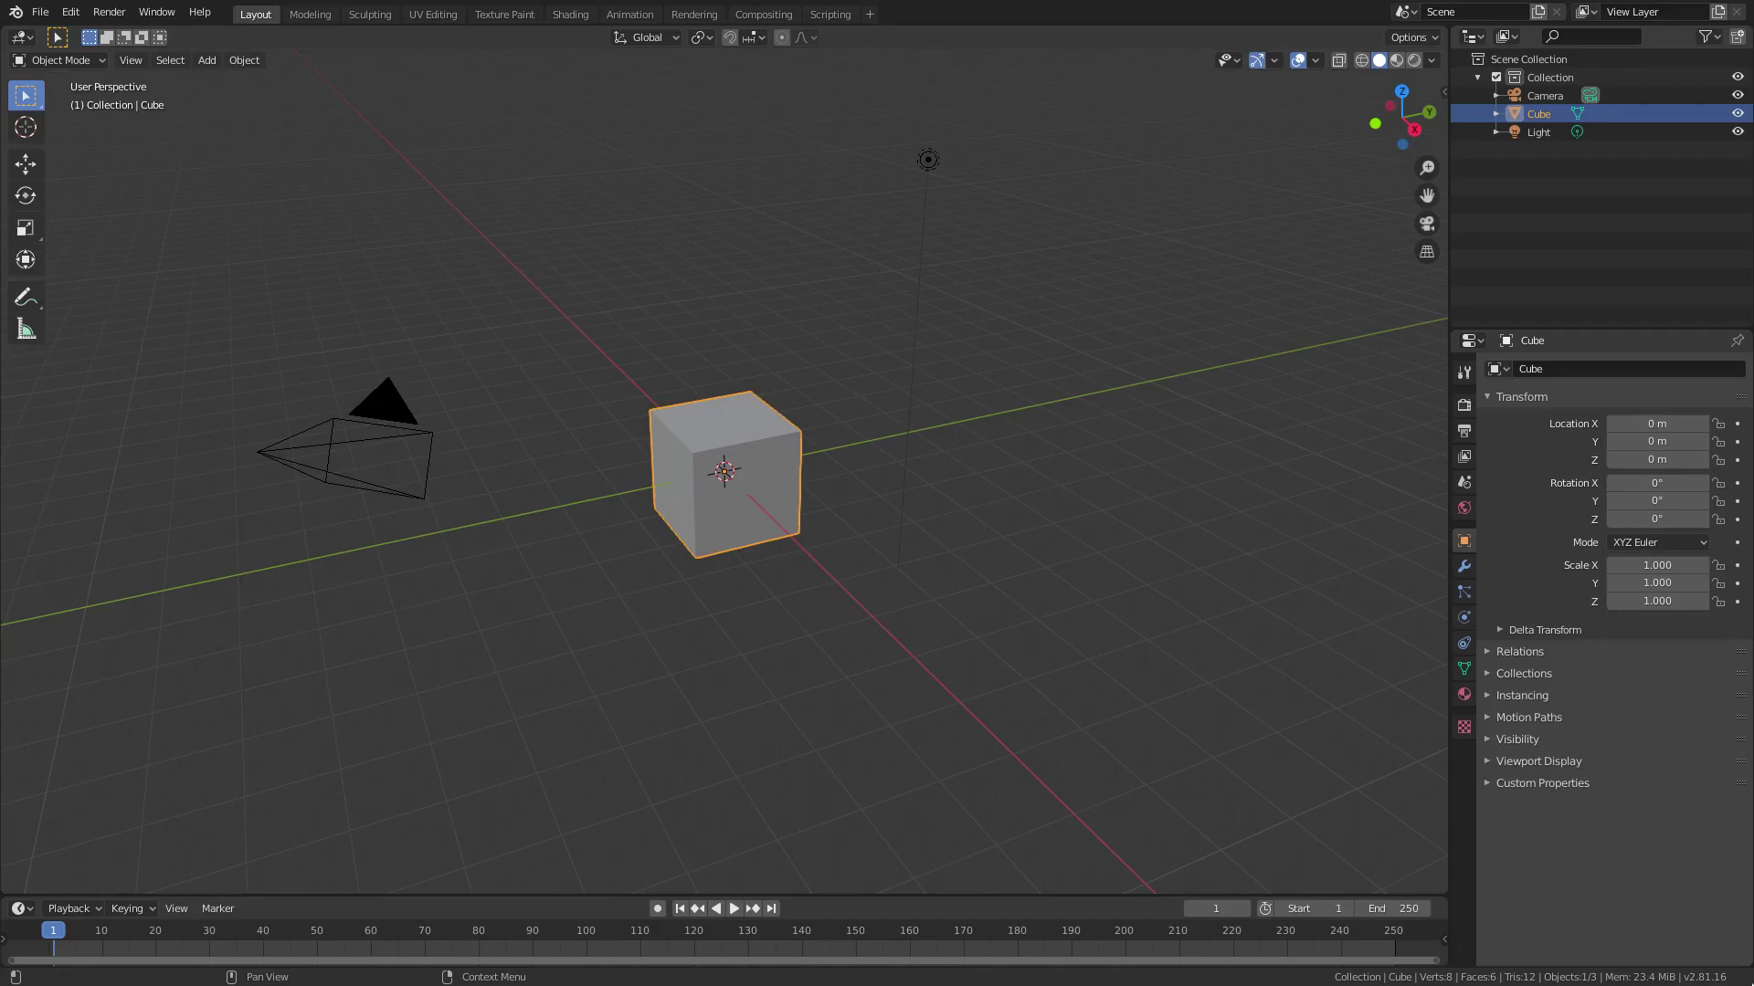
- Delete the default cube and add a mesh cylinder in its place
scroll(971, 489, up, 3)
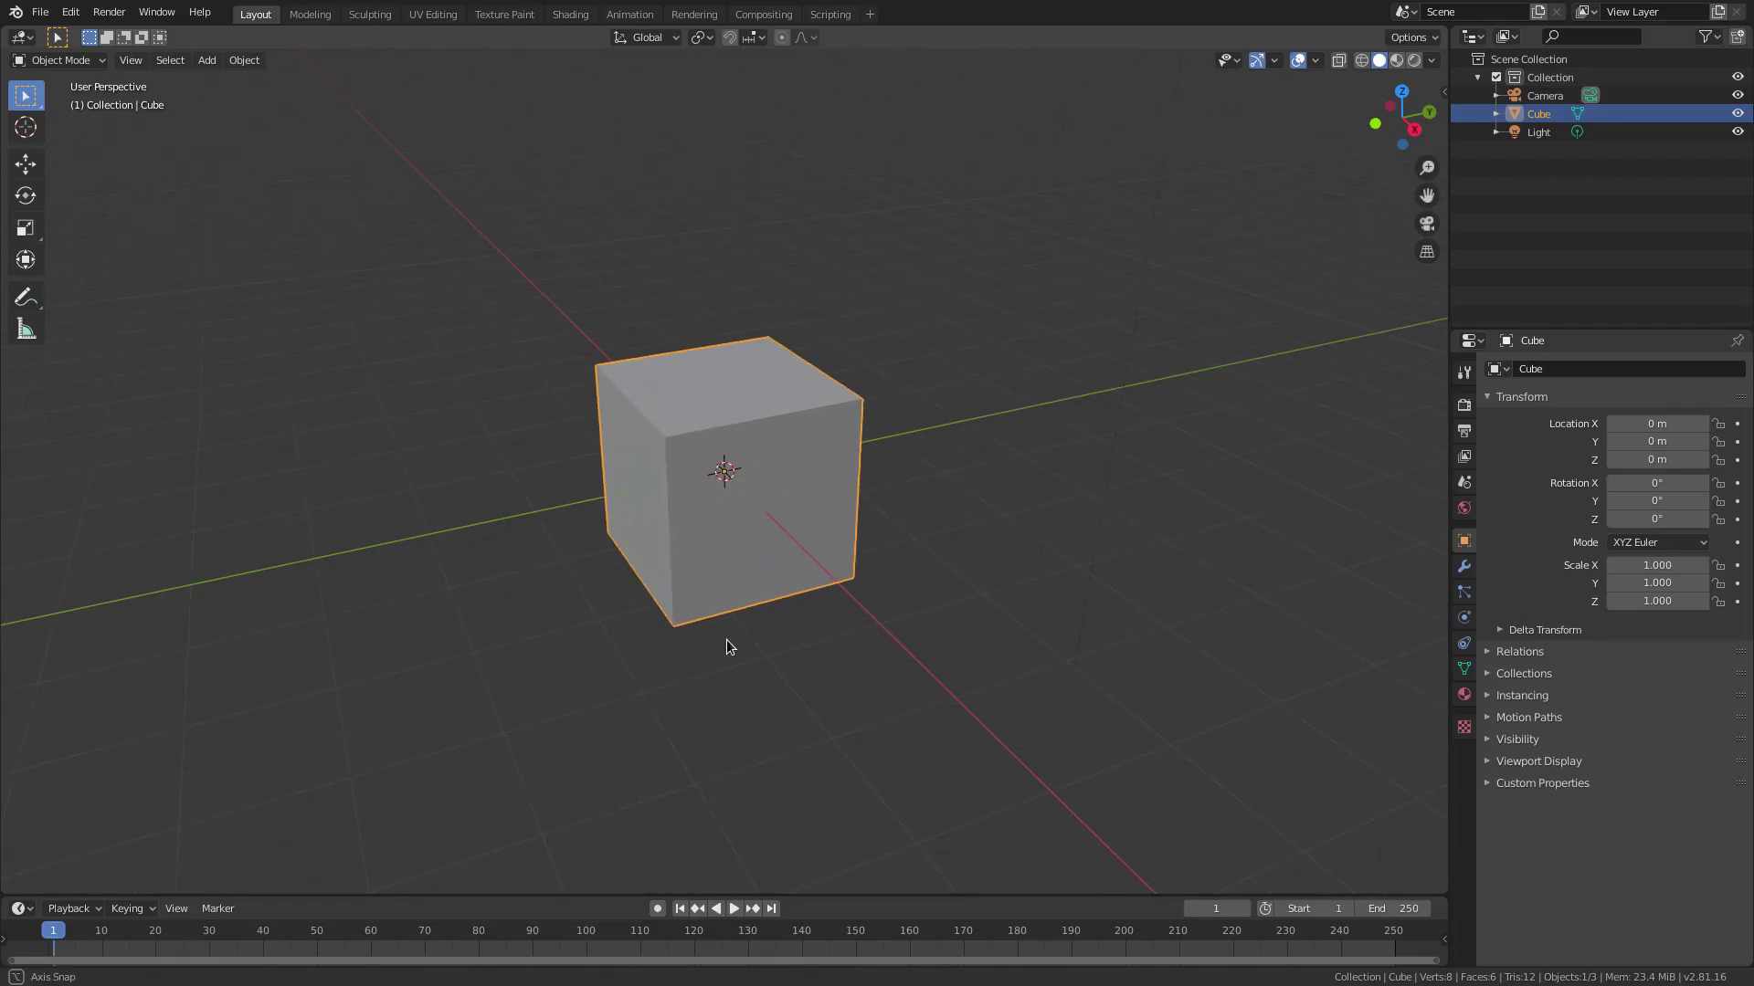
middle_drag(724, 647, 724, 461)
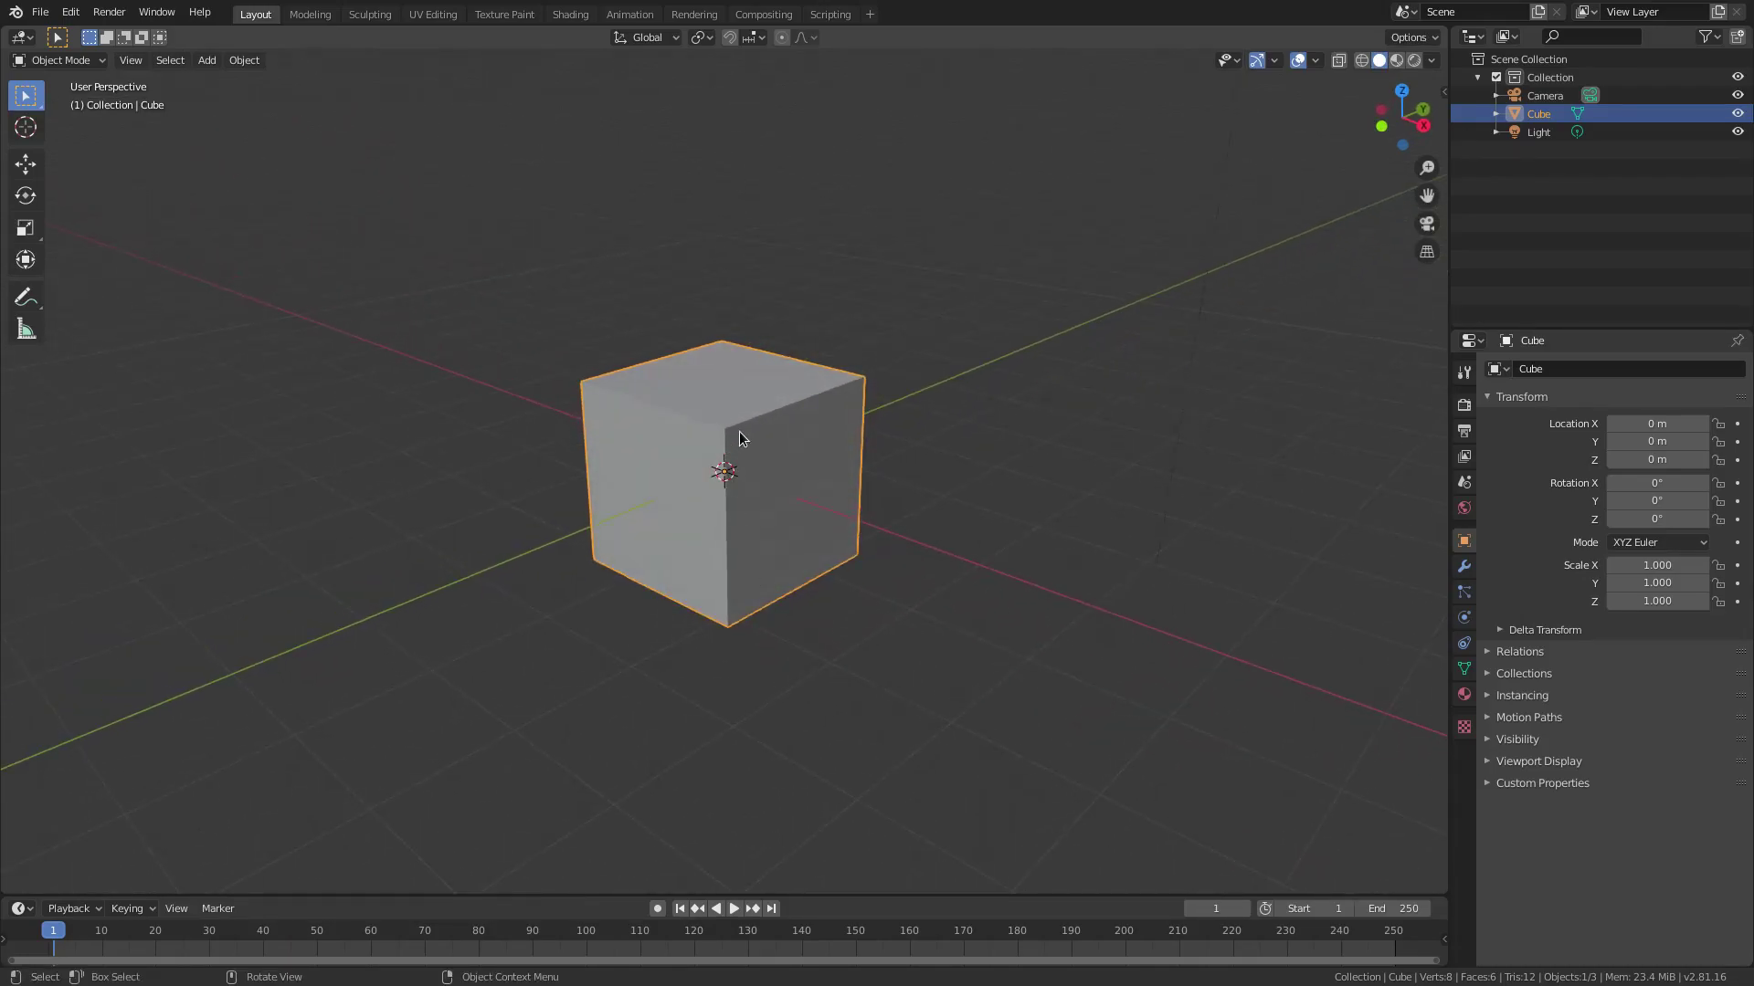
key(Delete)
middle_drag(818, 485, 862, 540)
key(shift+a)
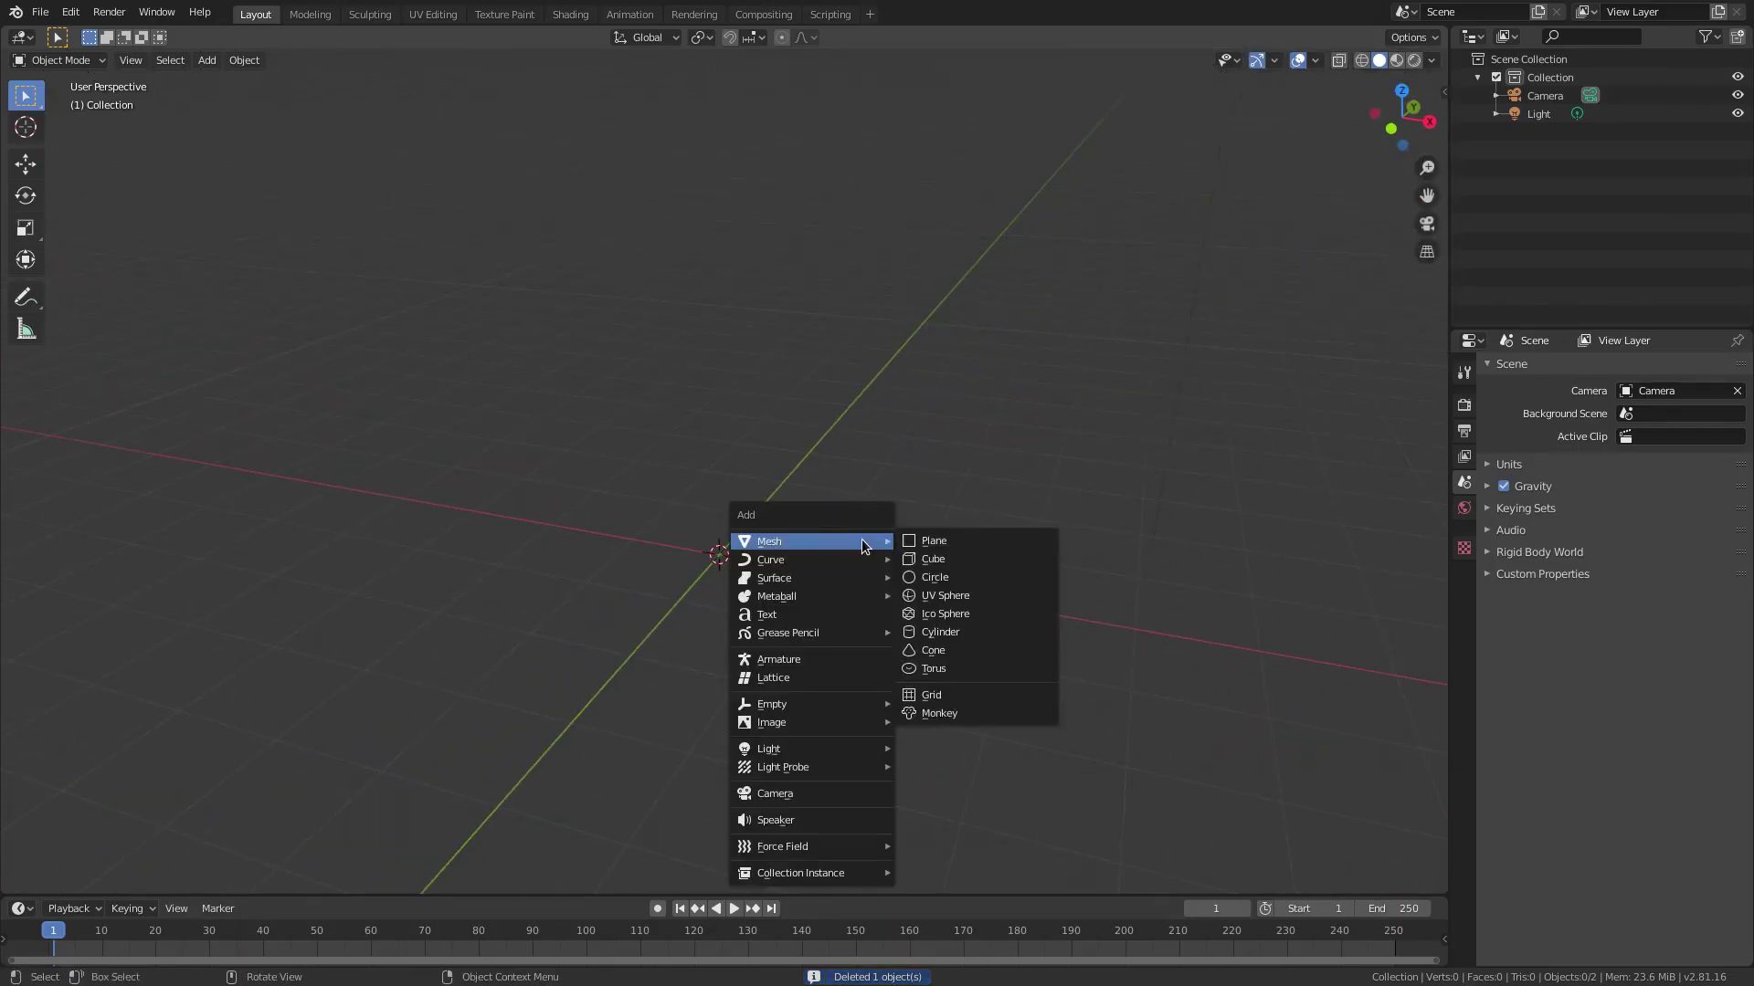
click(946, 634)
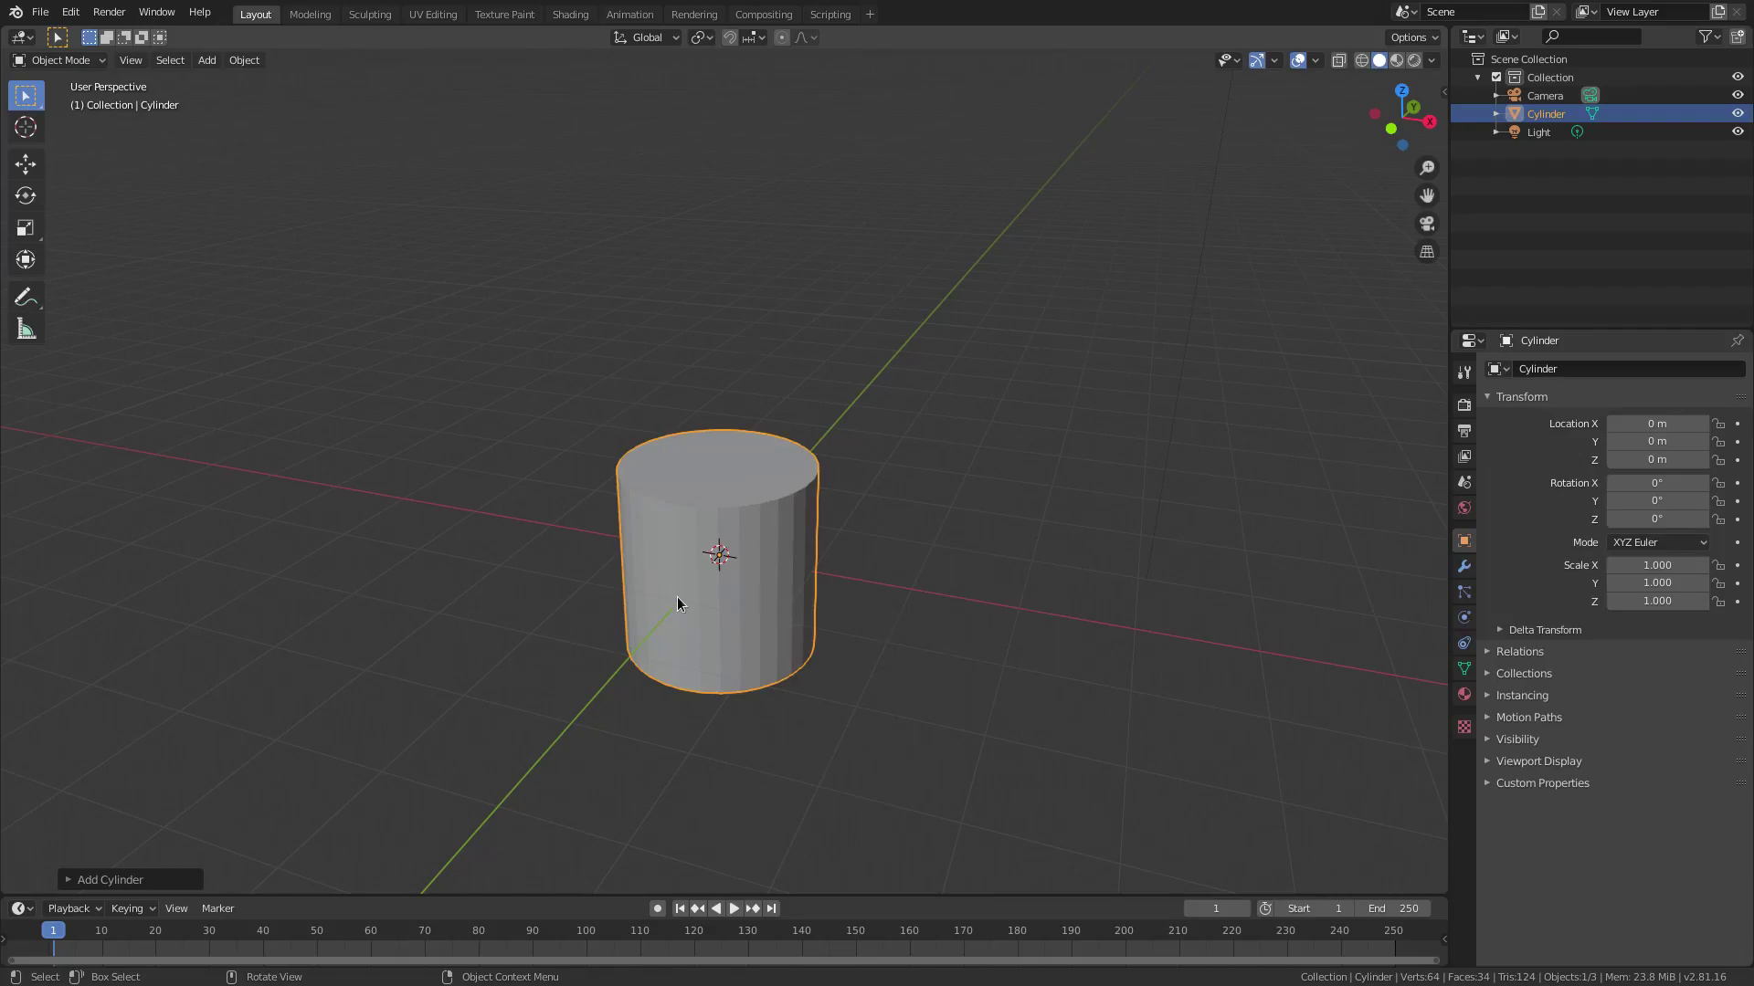
- Enter Edit Mode on the cylinder and switch to face selection
middle_drag(924, 644, 878, 551)
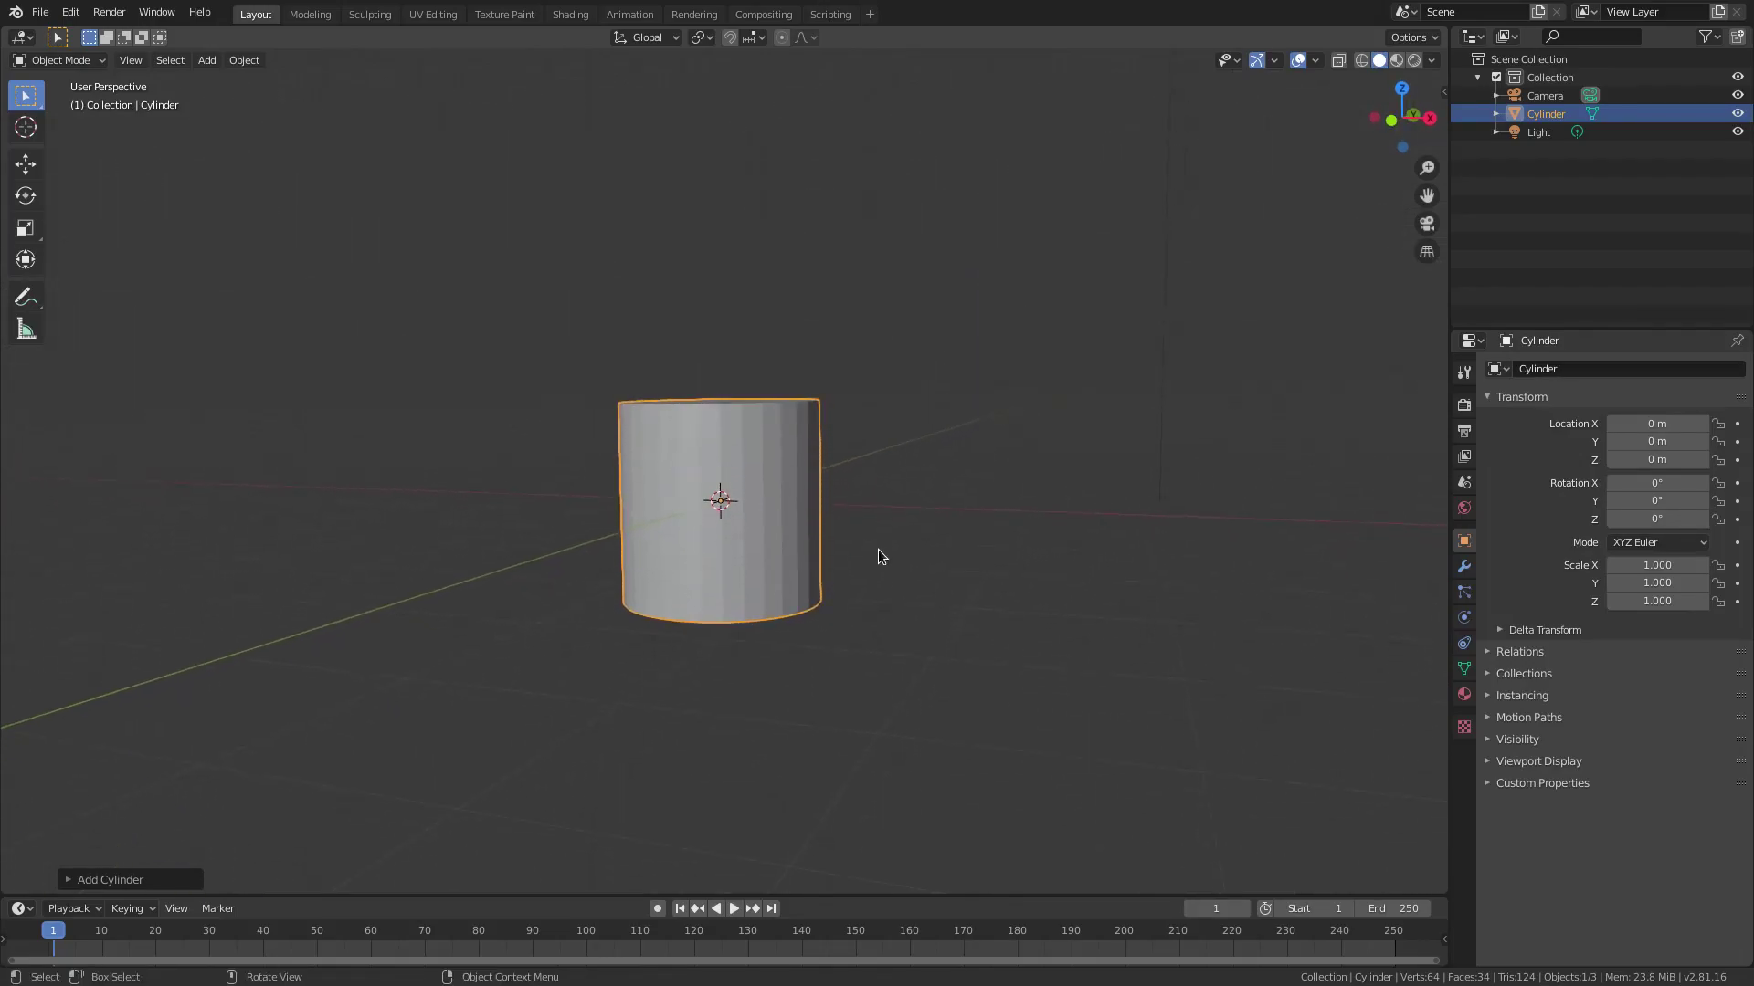
key(Tab)
scroll(879, 548, up, 4)
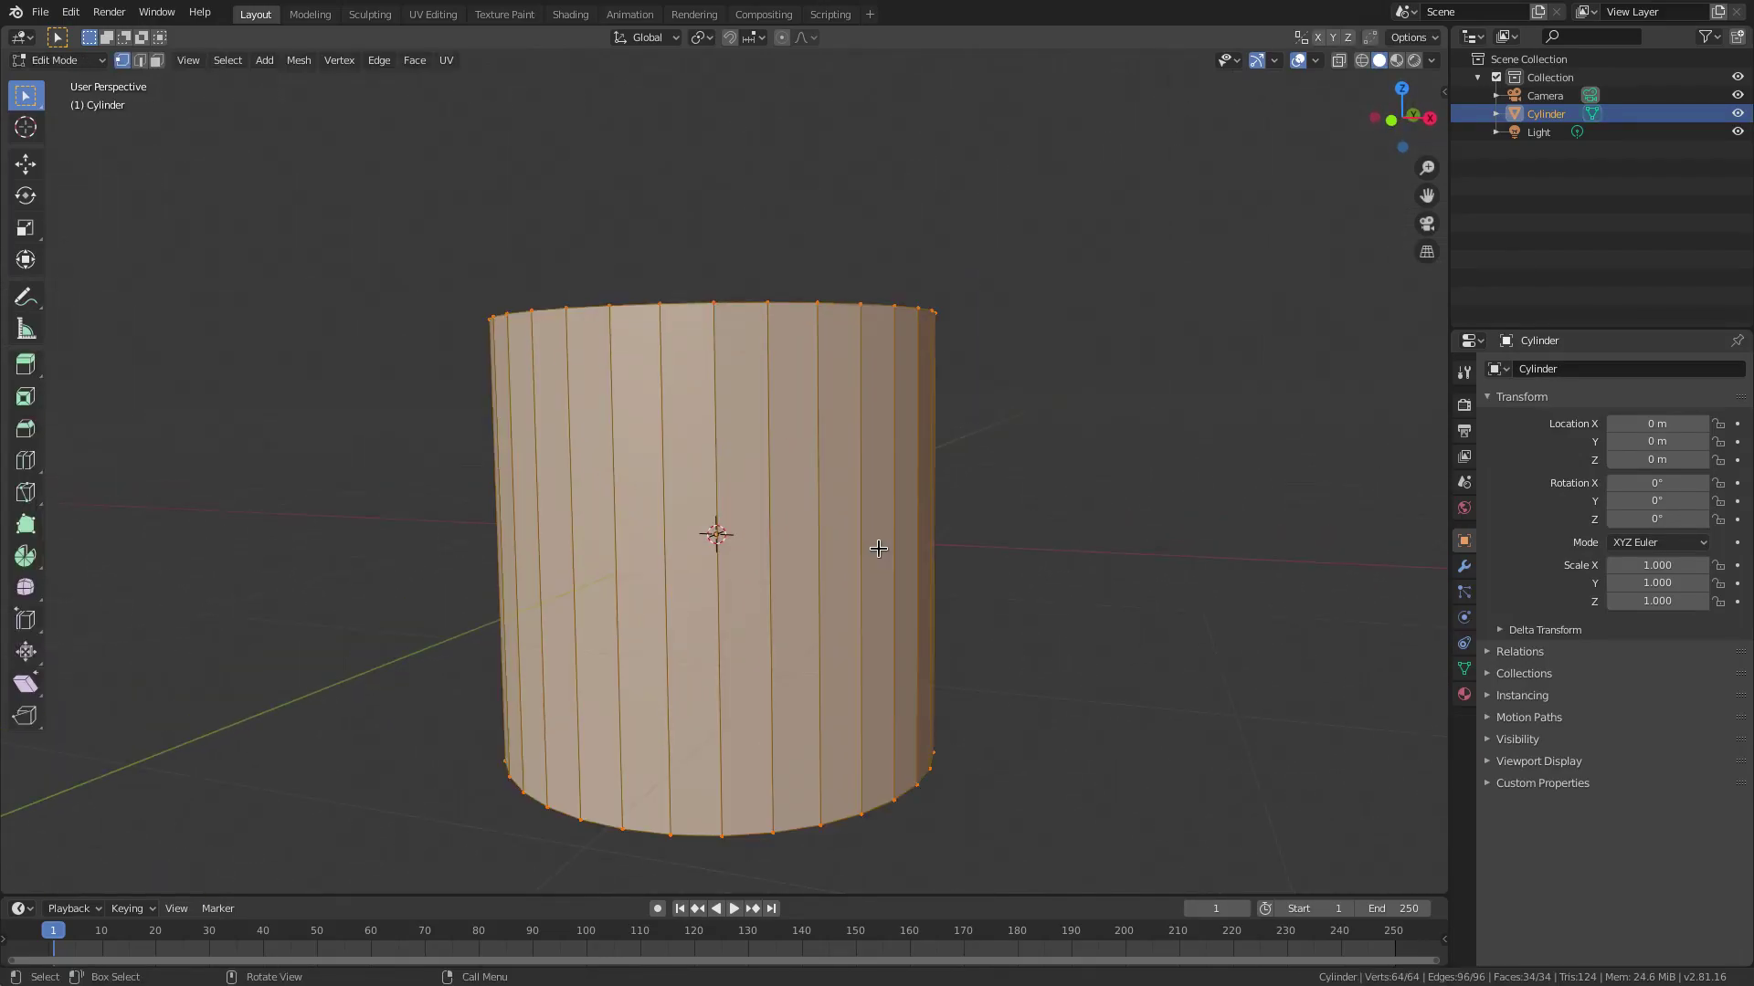
scroll(743, 548, down, 3)
middle_drag(743, 548, 689, 497)
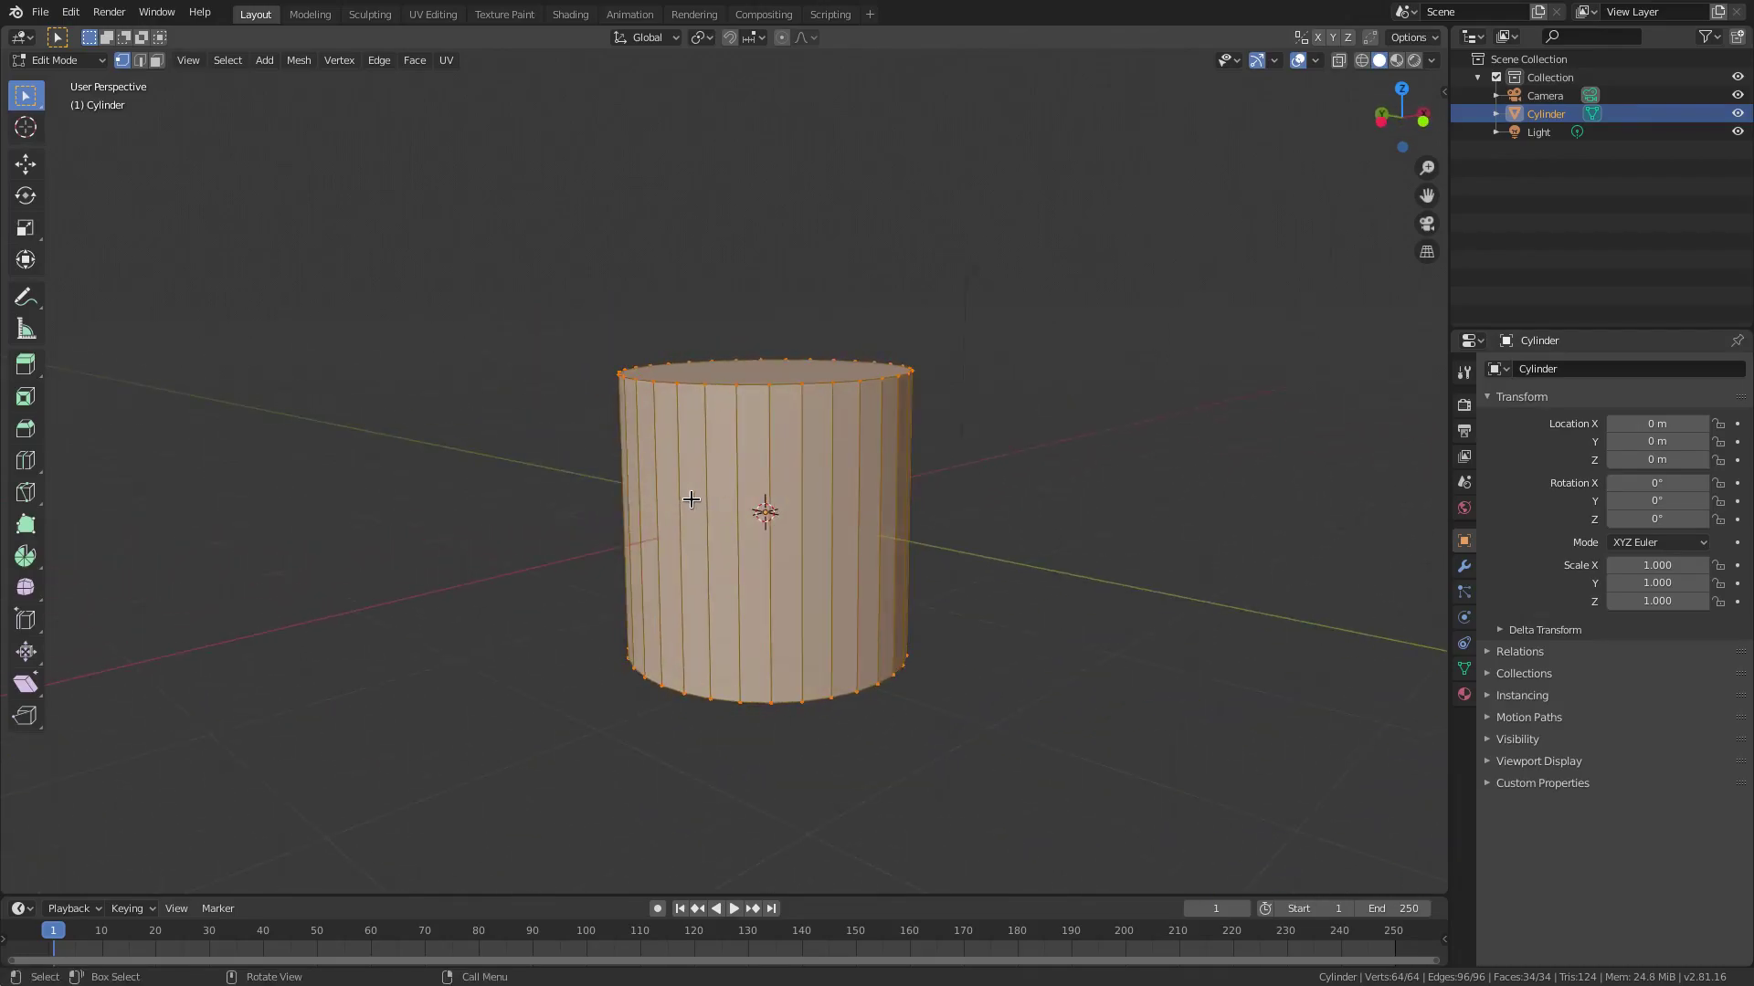
click(153, 60)
middle_drag(907, 447, 841, 447)
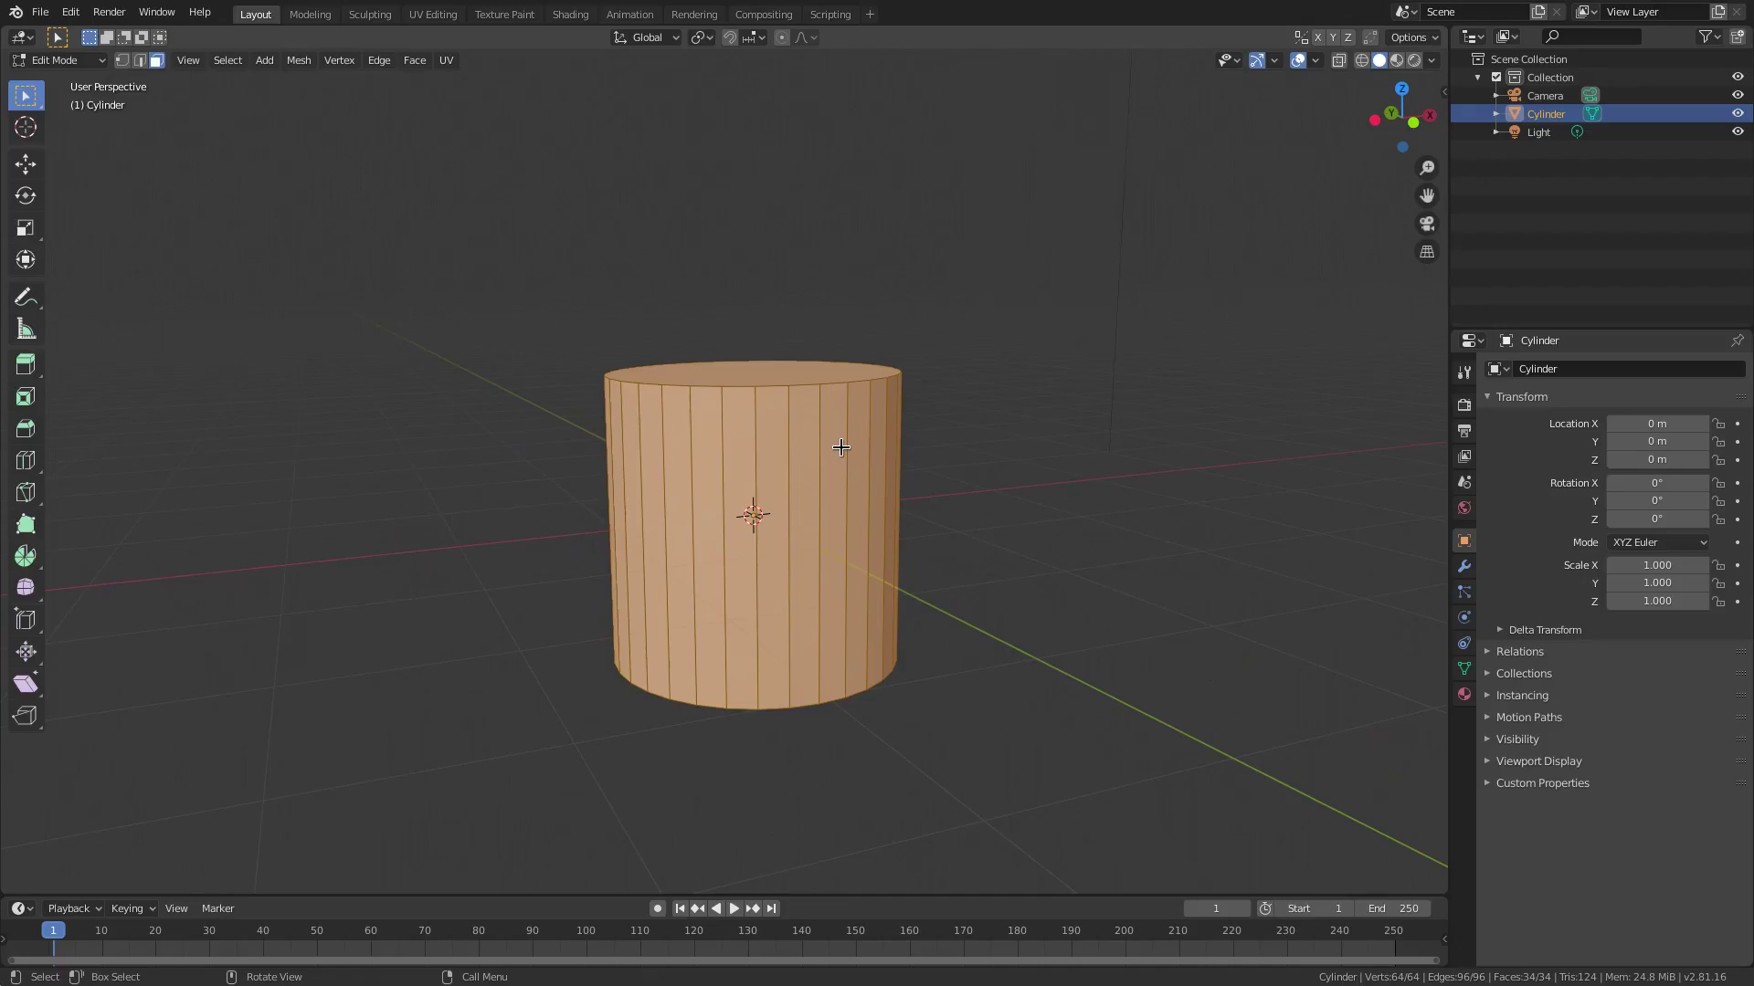
- Select eight pairs of adjacent side faces around the cylinder, leaving two unselected faces between neighbouring pairs
key(KP_1)
scroll(817, 514, up, 3)
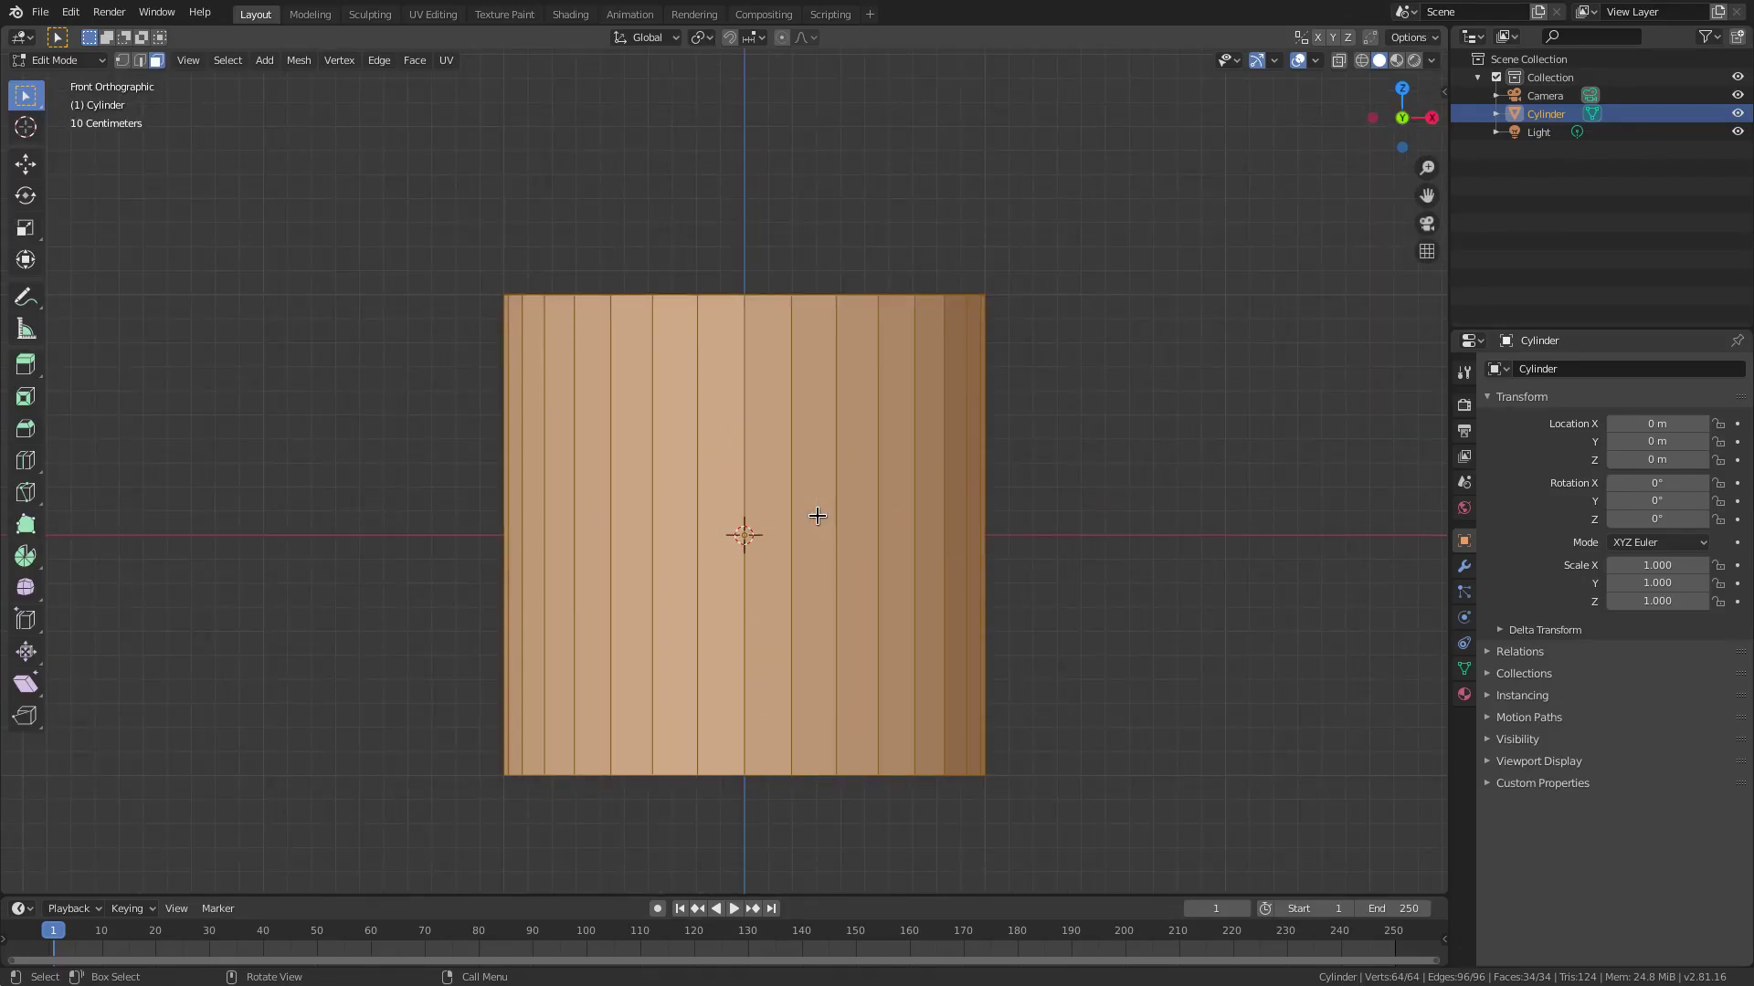
click(728, 494)
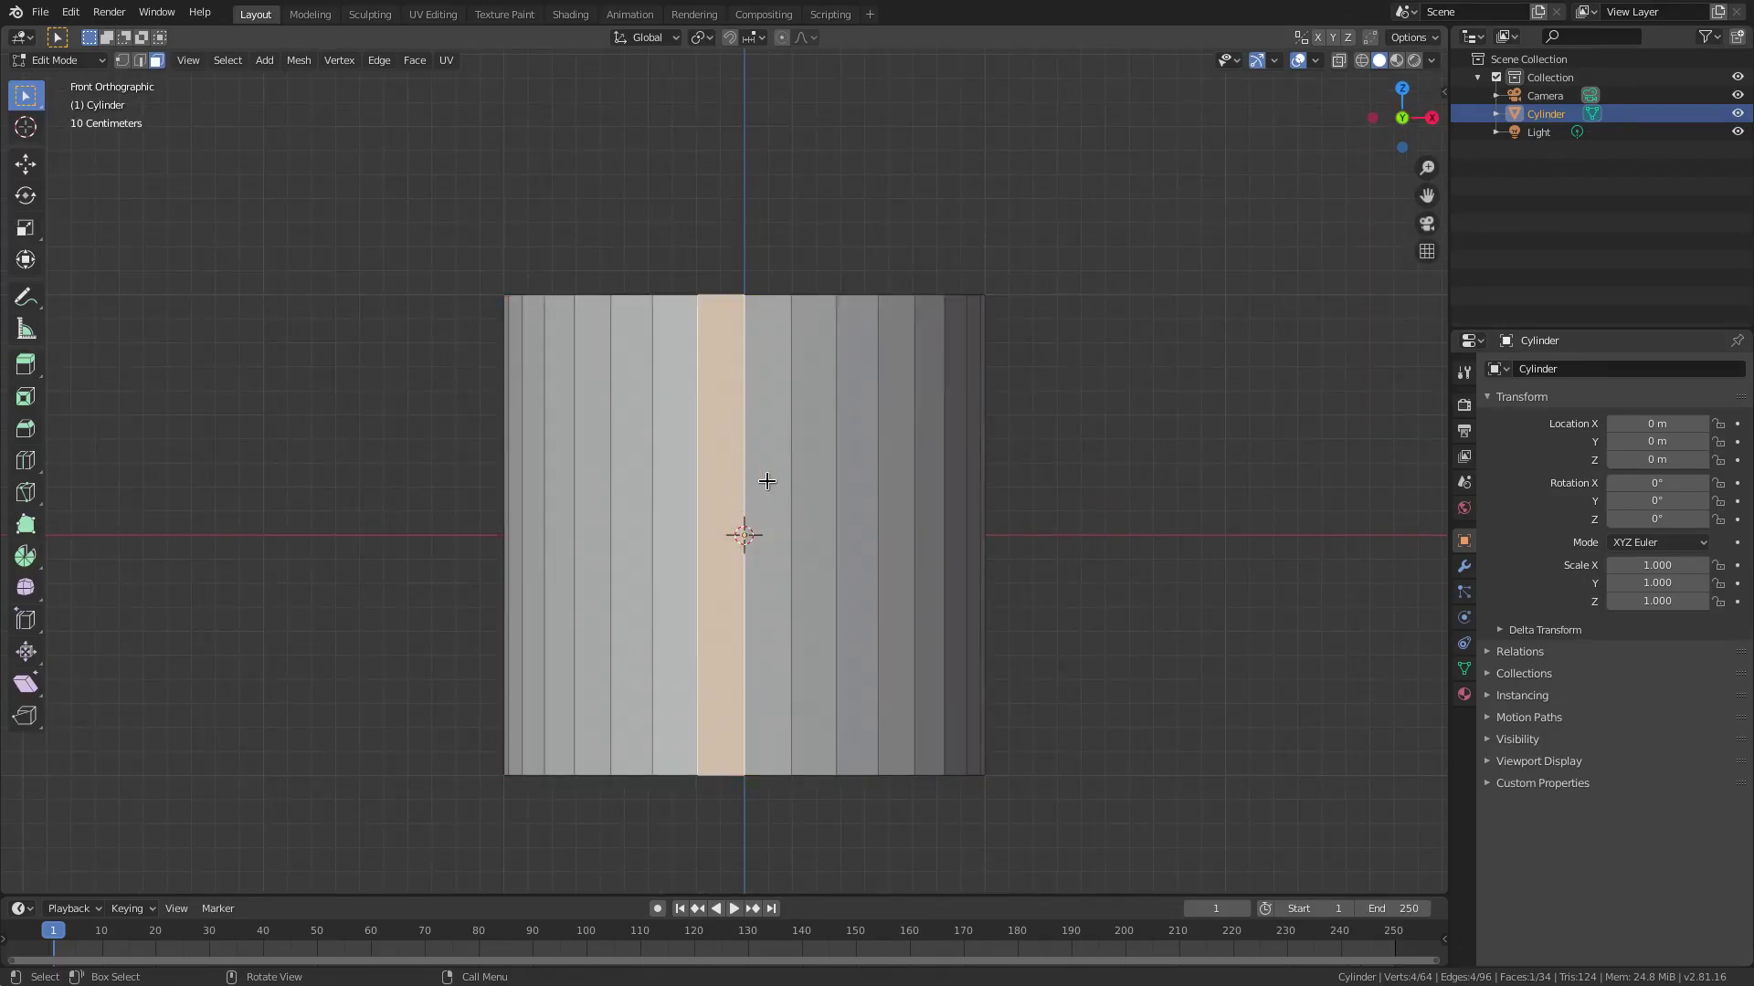
shift+click(763, 494)
middle_drag(763, 494, 763, 545)
shift+click(716, 509)
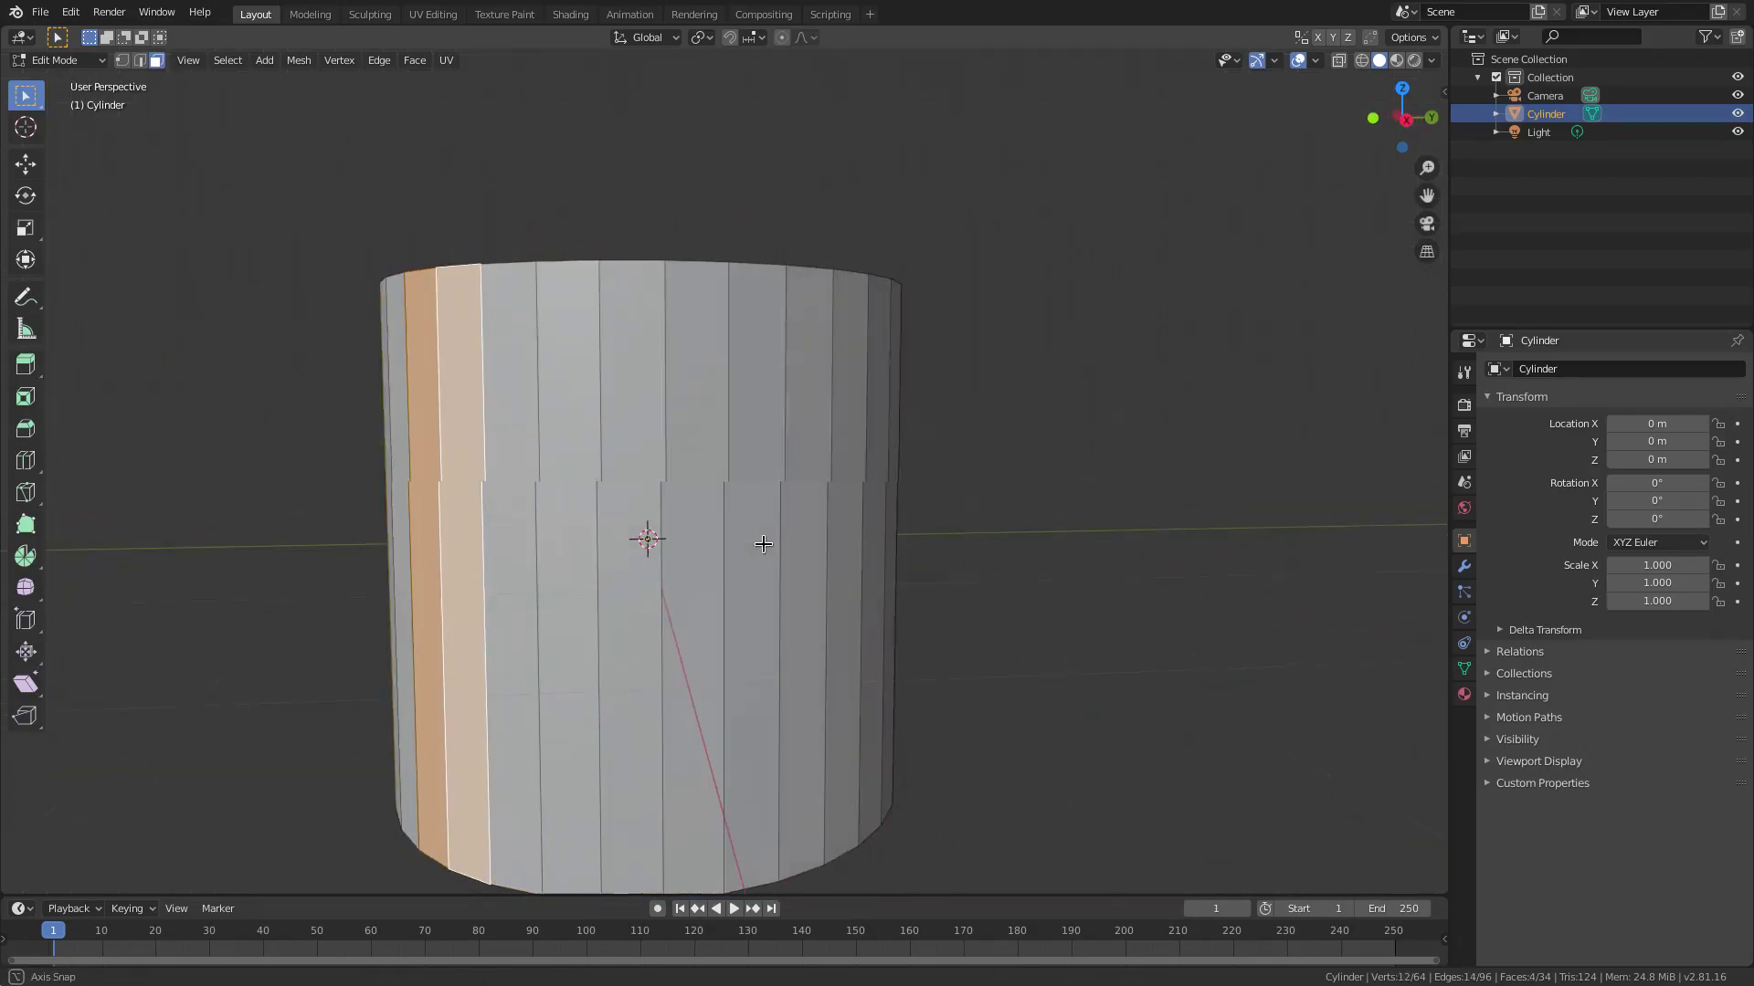
shift+click(584, 530)
shift+click(630, 528)
shift+click(700, 521)
middle_drag(907, 574, 539, 567)
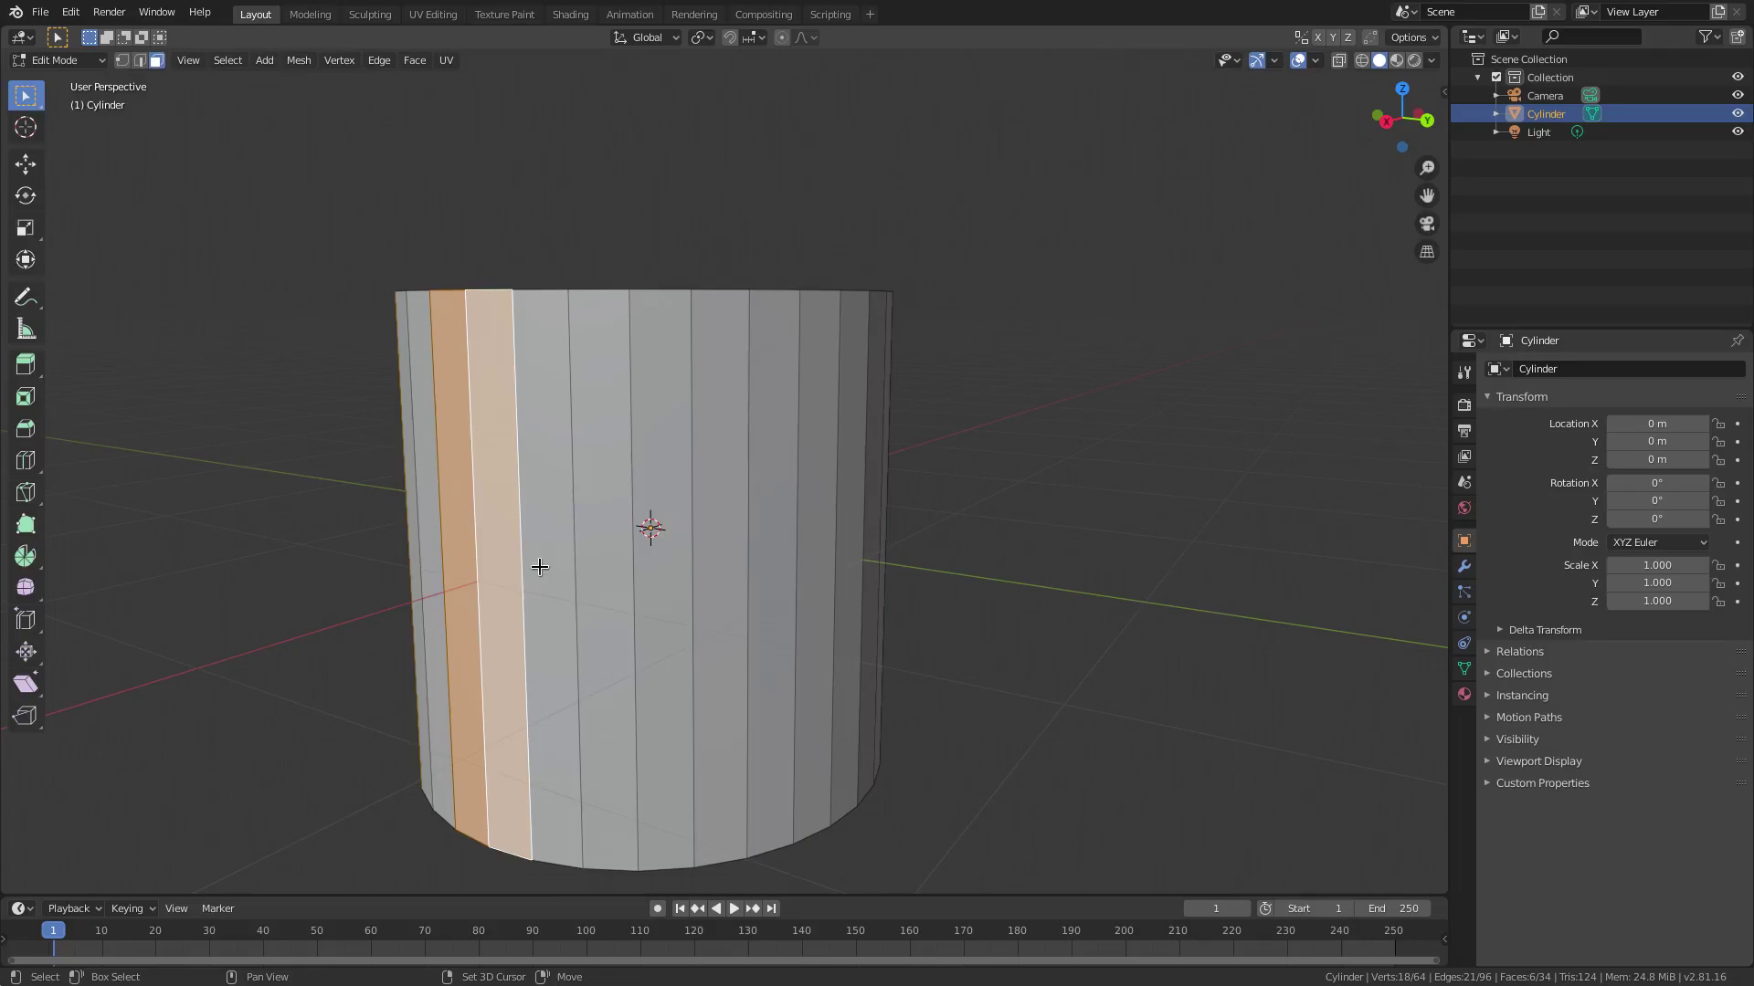
shift+click(677, 533)
shift+click(721, 537)
middle_drag(827, 544, 763, 575)
shift+click(685, 519)
shift+click(767, 548)
shift+click(814, 496)
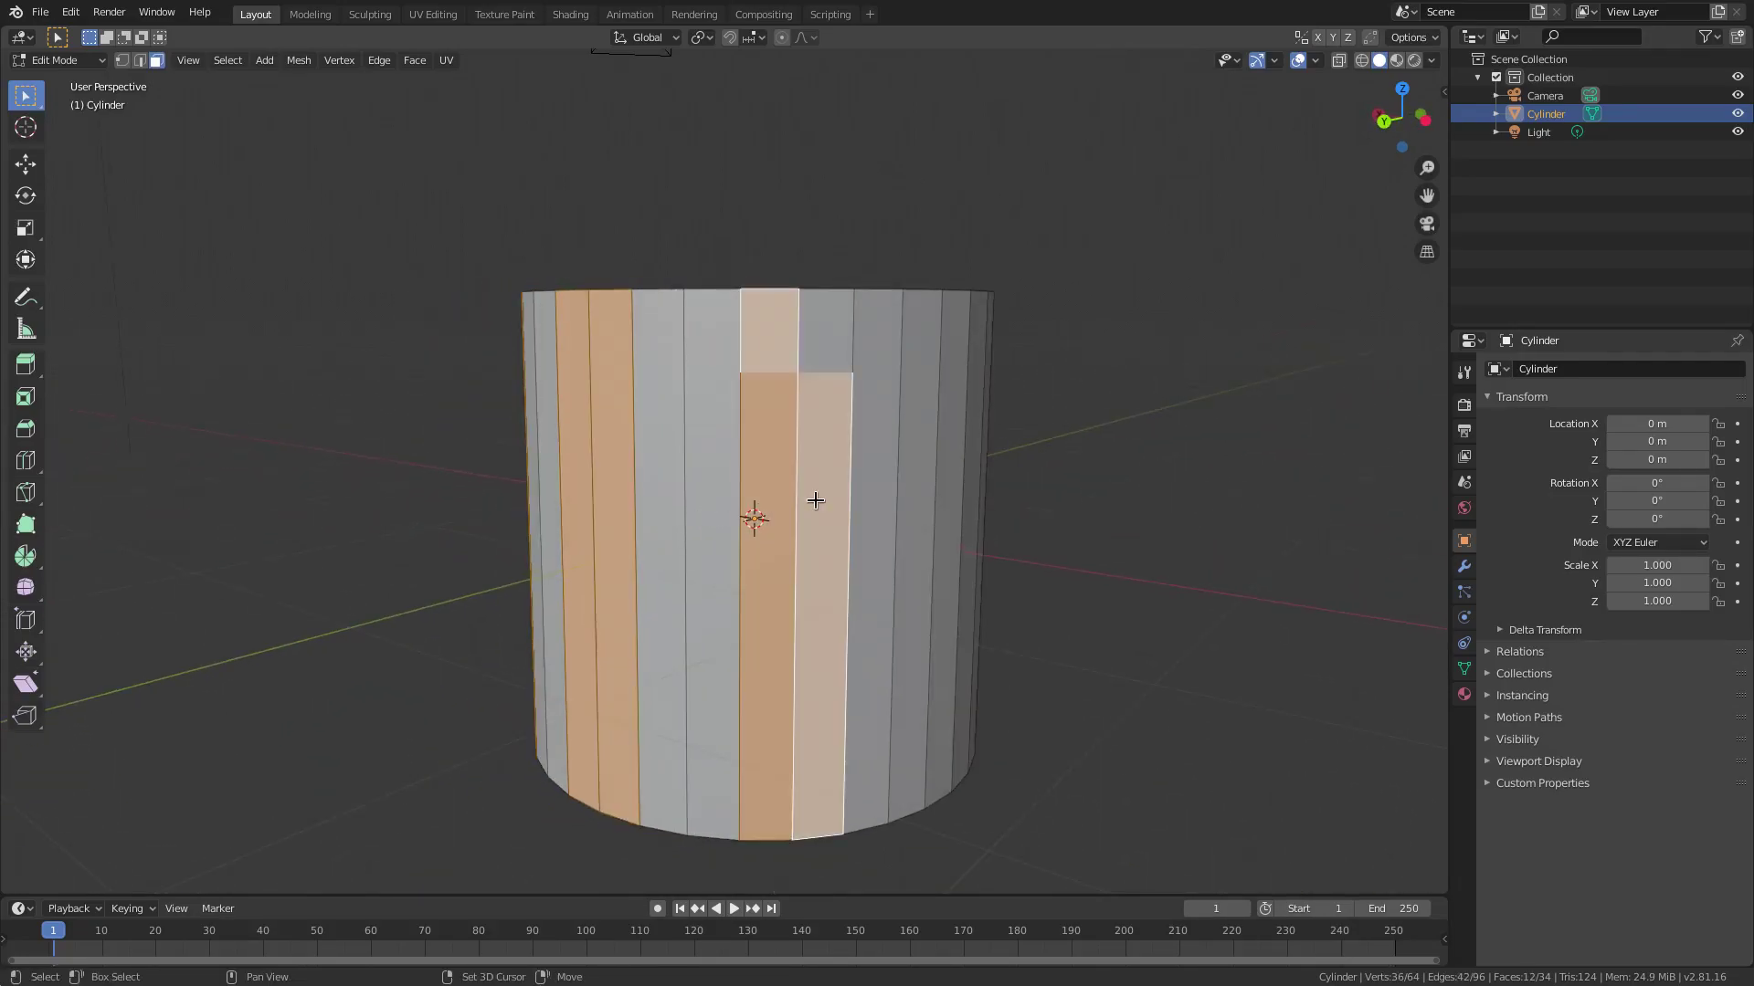
shift+click(832, 512)
mouse_move(831, 511)
middle_down()
mouse_move(898, 556)
mouse_move(828, 509)
middle_up()
shift+click(827, 548)
shift+click(959, 548)
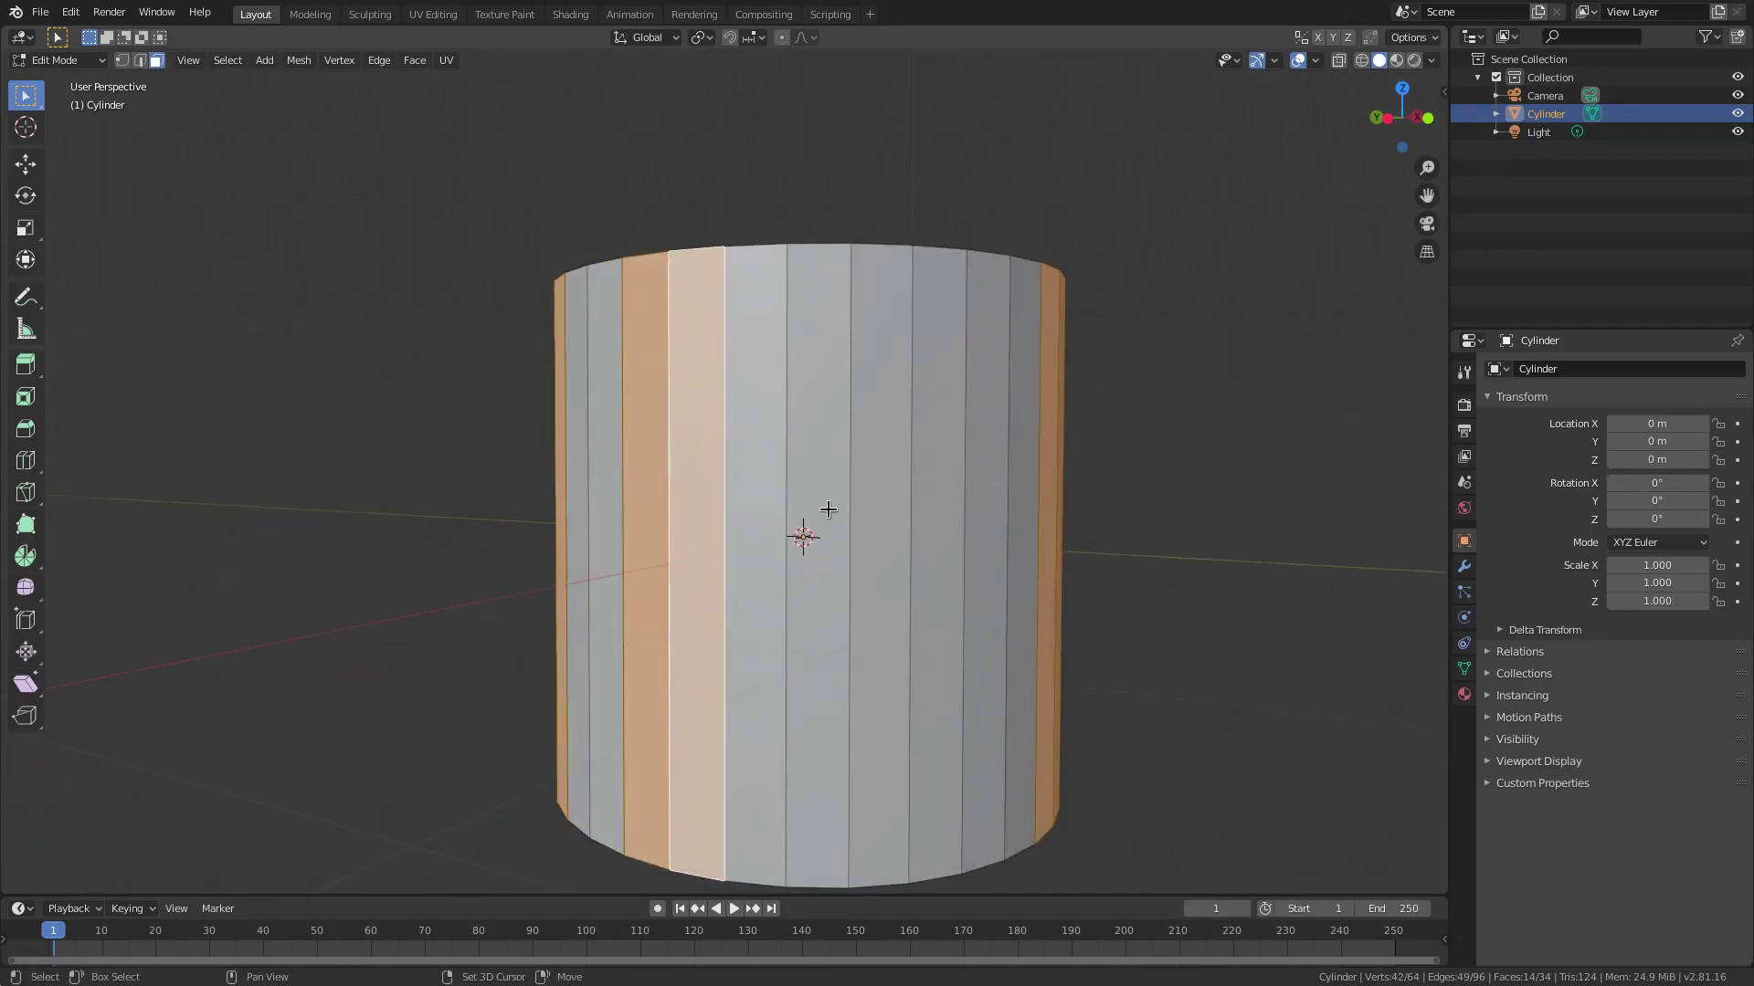
shift+click(885, 508)
shift+click(936, 509)
middle_drag(935, 509, 1077, 630)
scroll(1073, 635, down, 3)
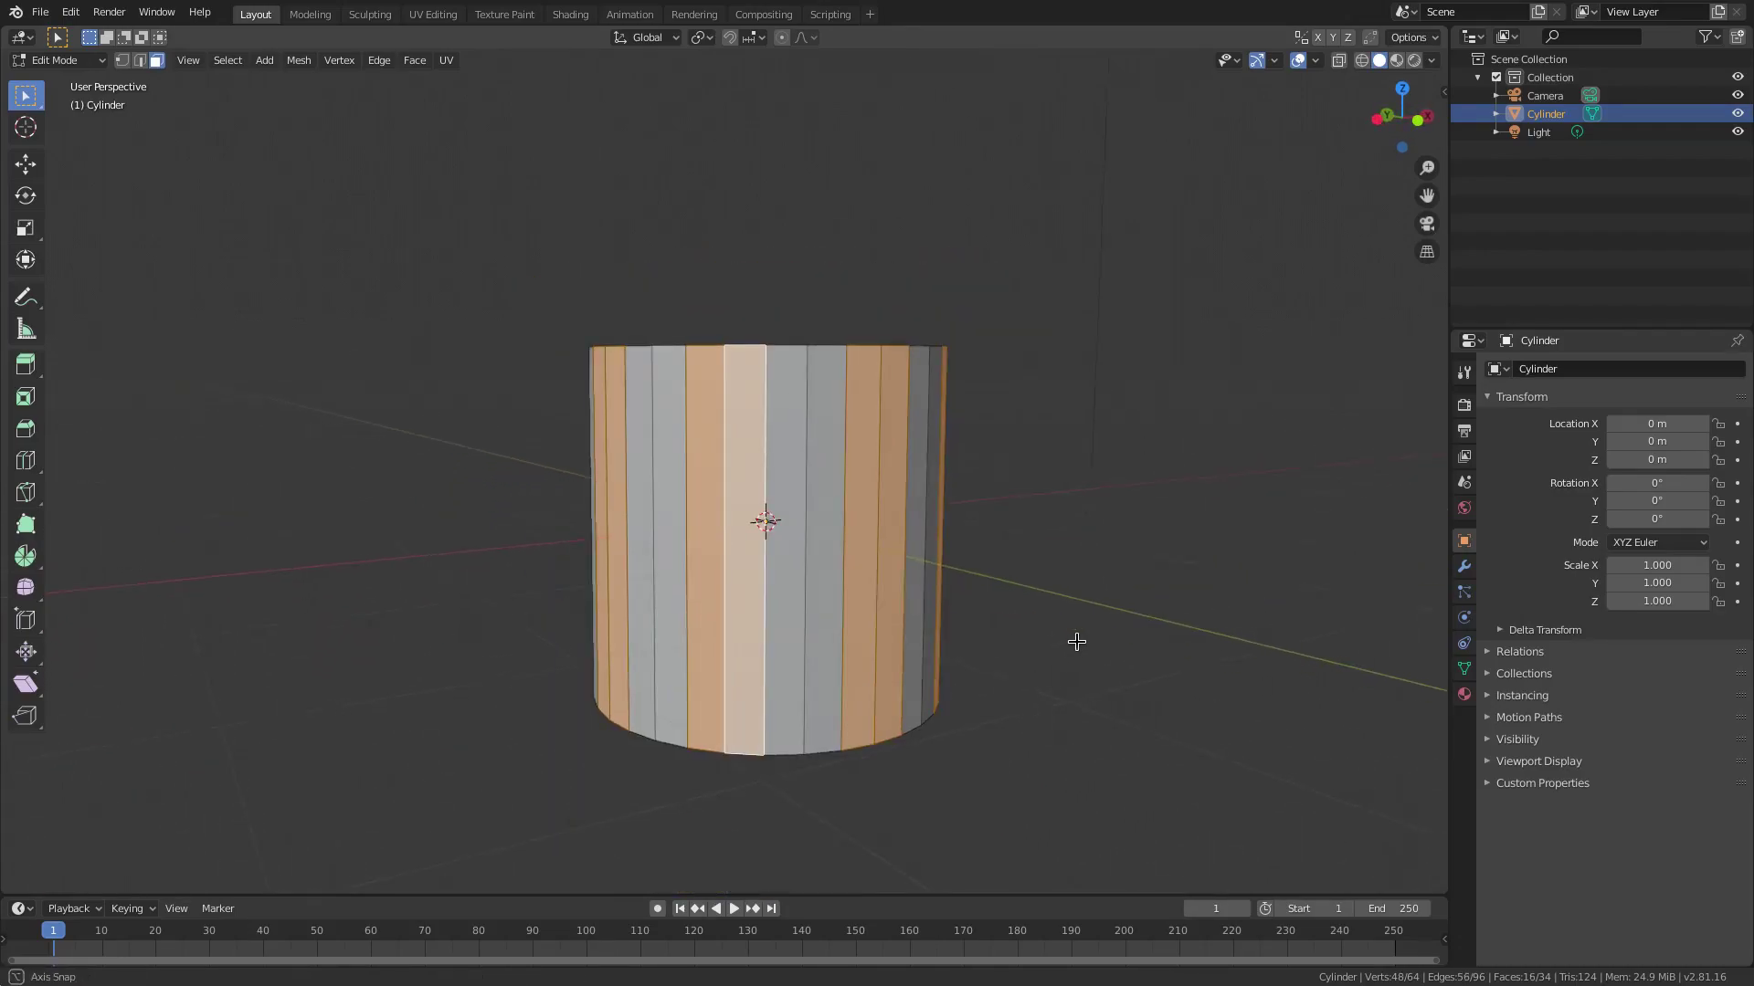
- Try to push the selected side faces outward by scaling them along the global X axis
middle_drag(1156, 563, 1022, 599)
key(s)
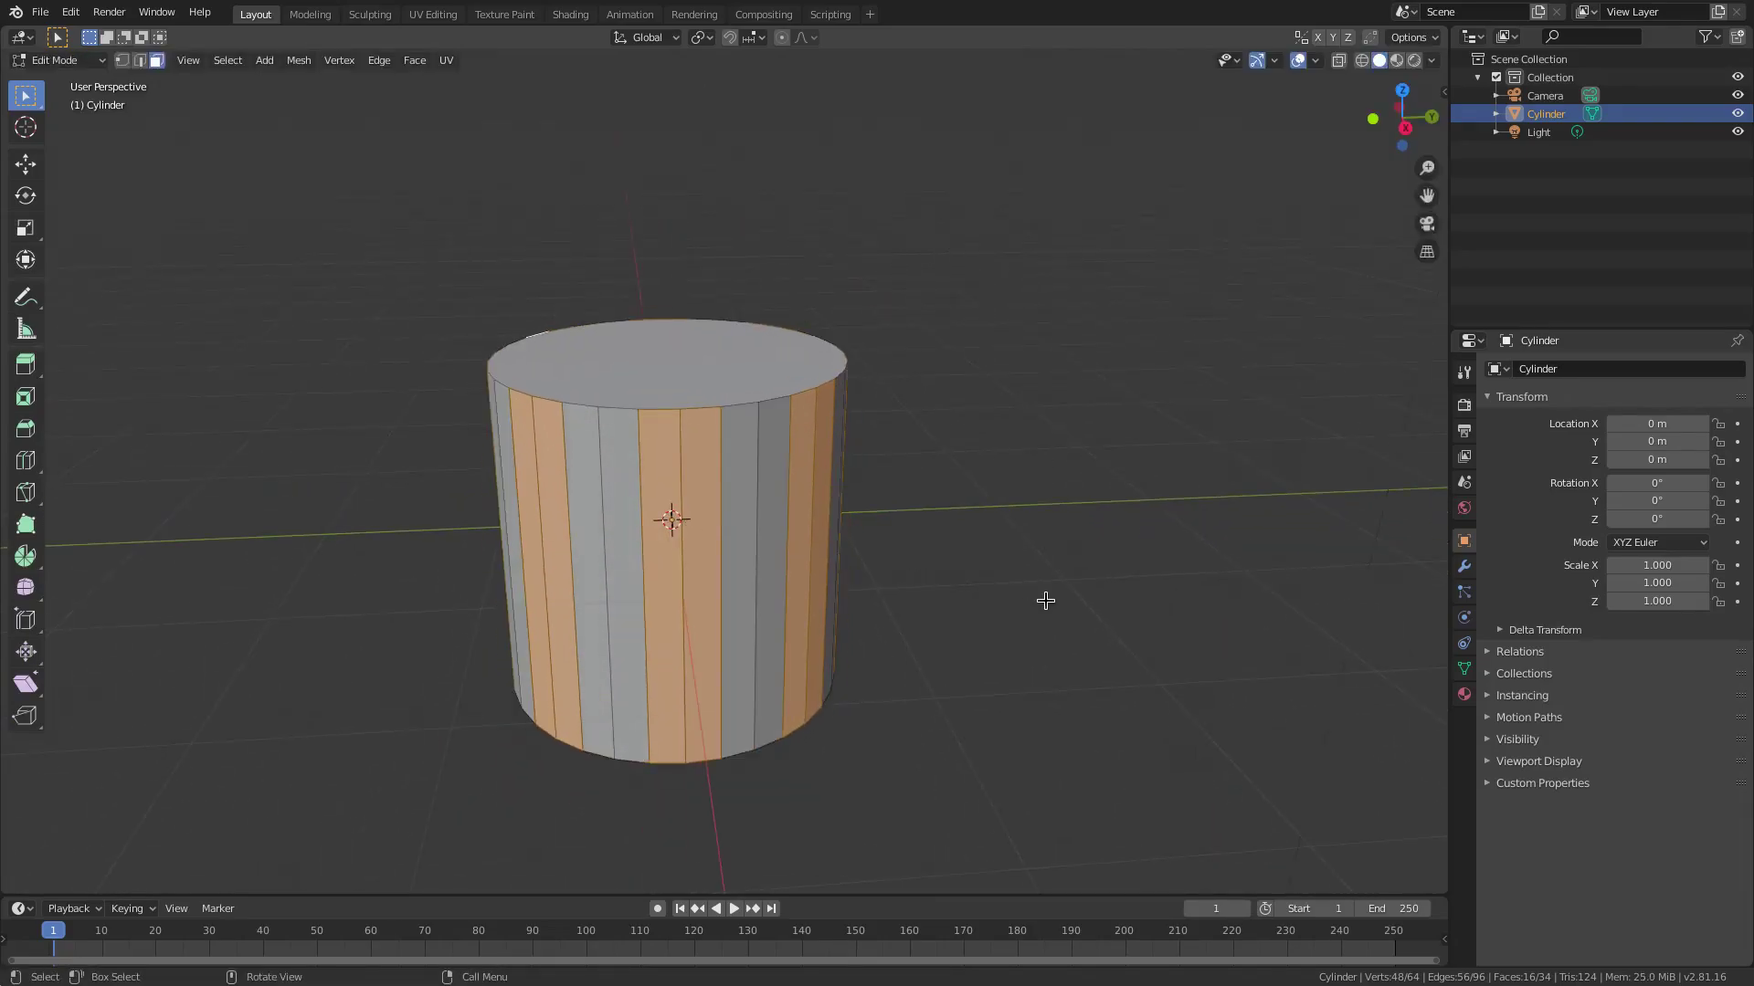
key(Escape)
middle_drag(654, 579, 807, 485)
middle_drag(916, 563, 1002, 572)
key(s)
key(x)
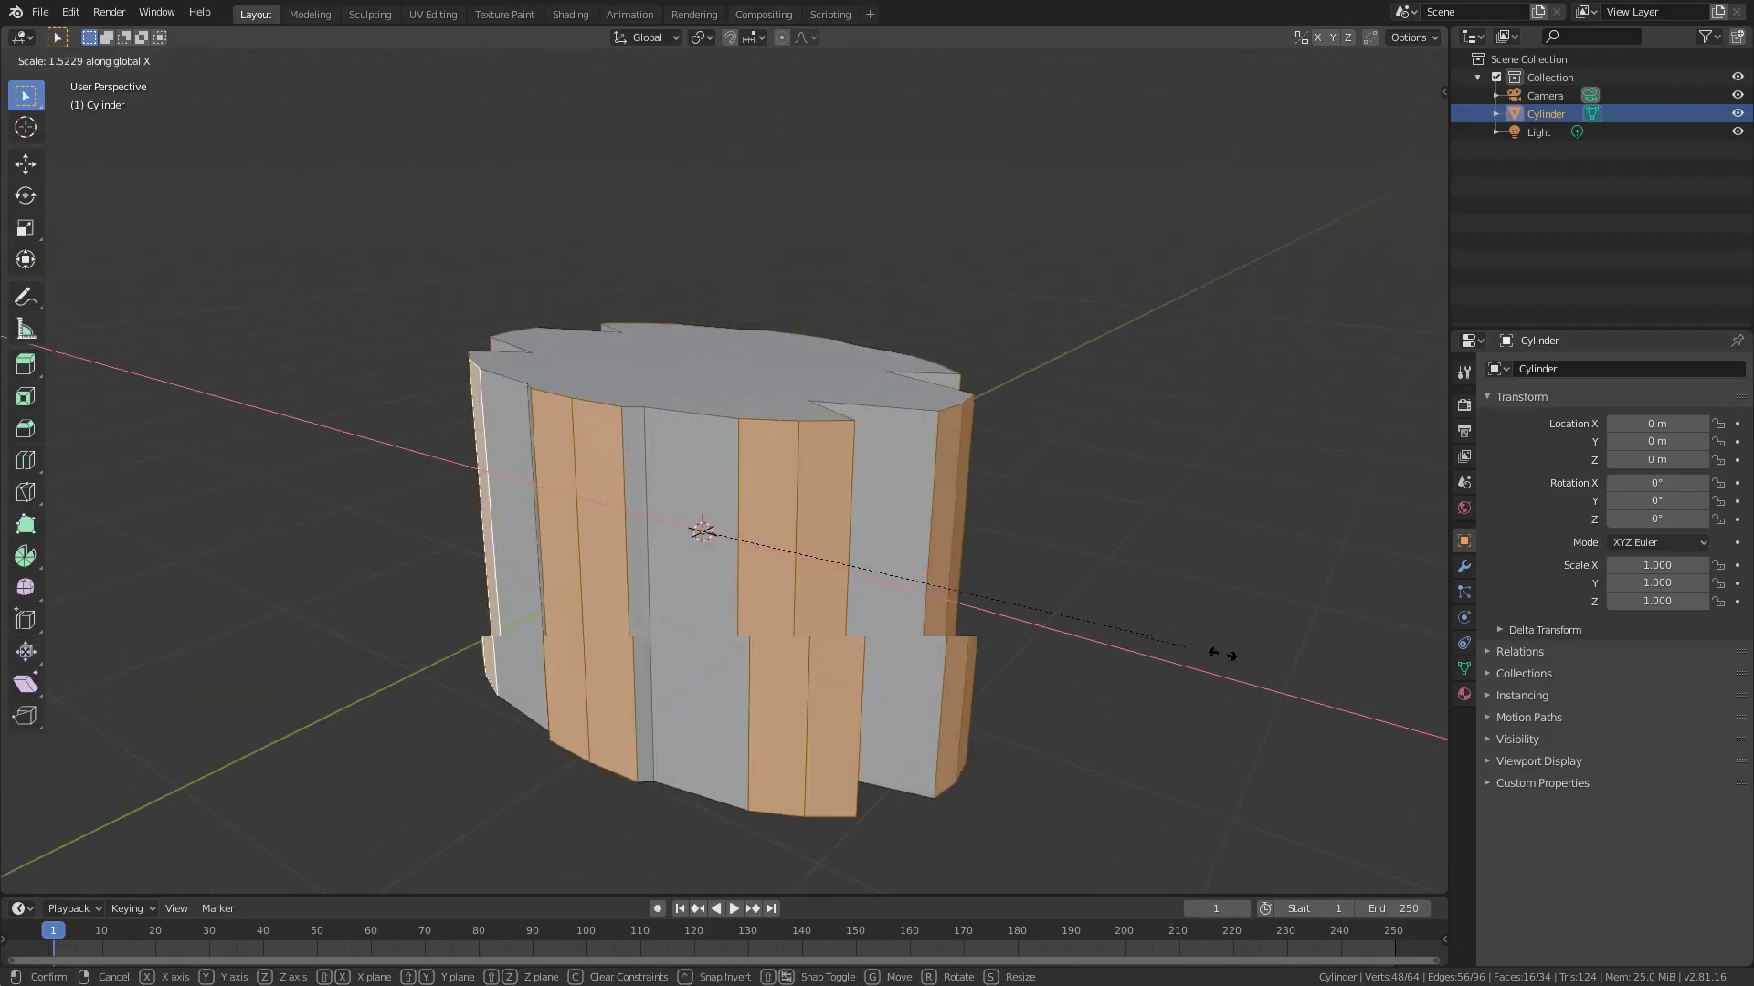
click(971, 537)
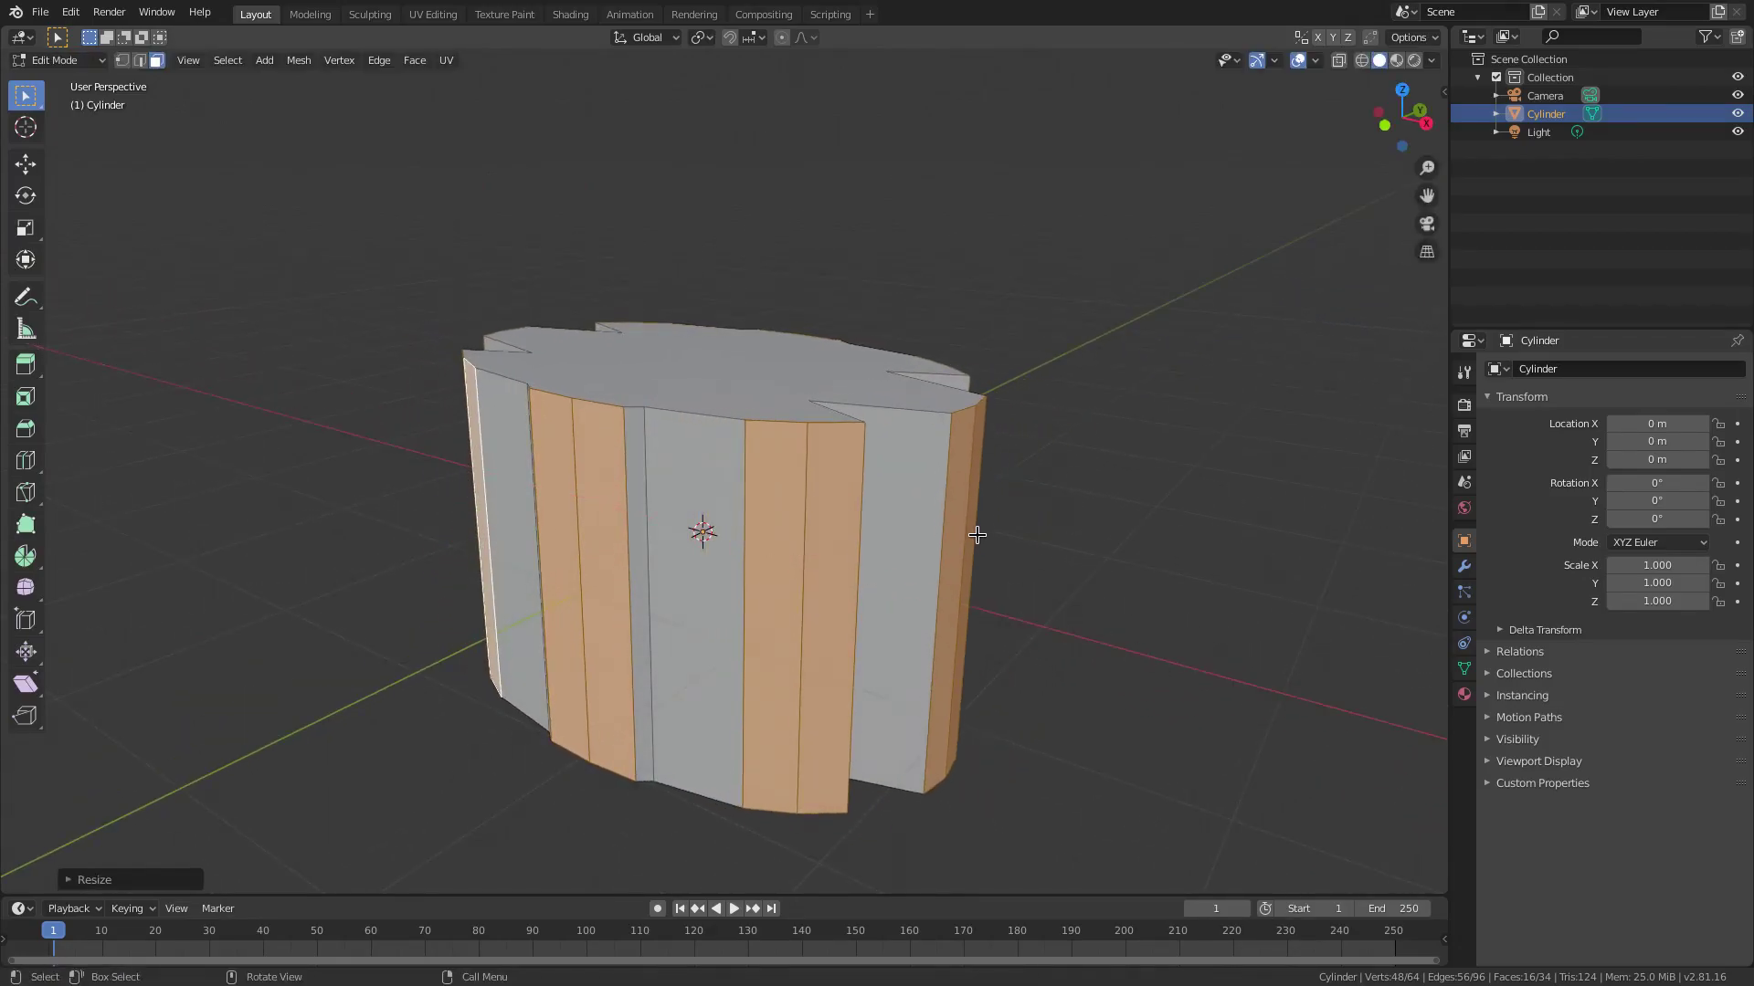
middle_drag(971, 536, 991, 538)
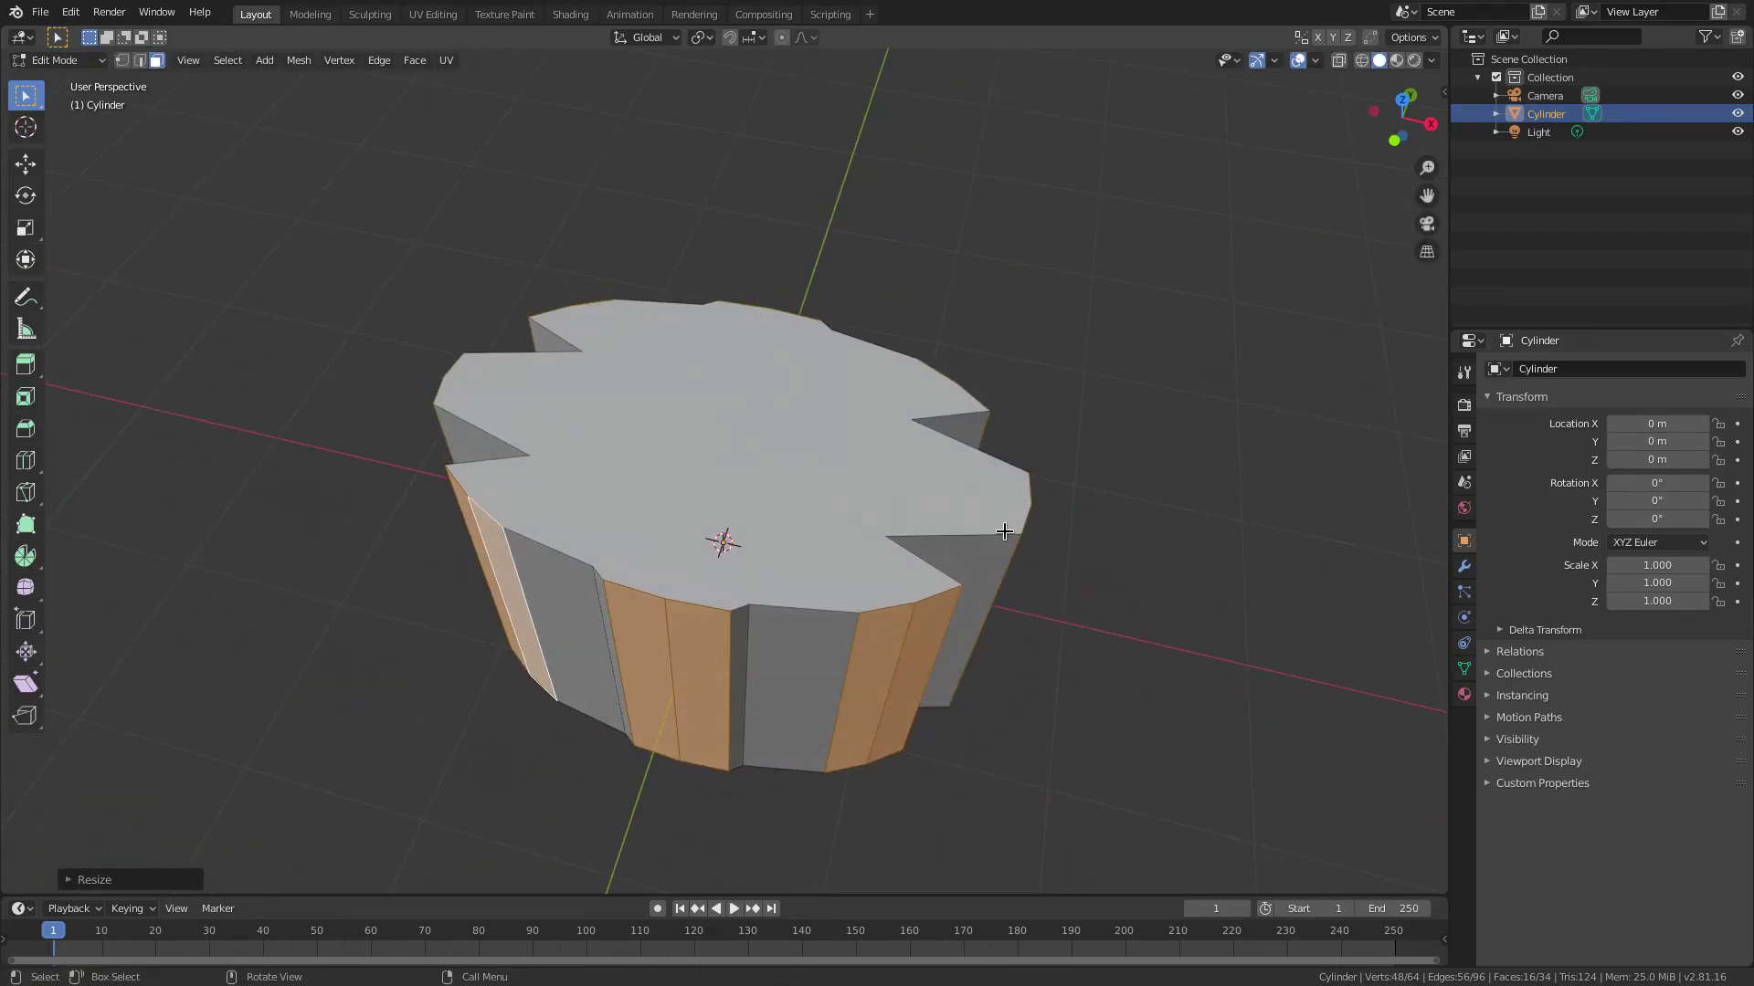
middle_drag(746, 652, 399, 477)
middle_drag(876, 357, 647, 502)
- Undo the X-axis scaling of the selected side faces
key(ctrl+z)
key(ctrl+z)
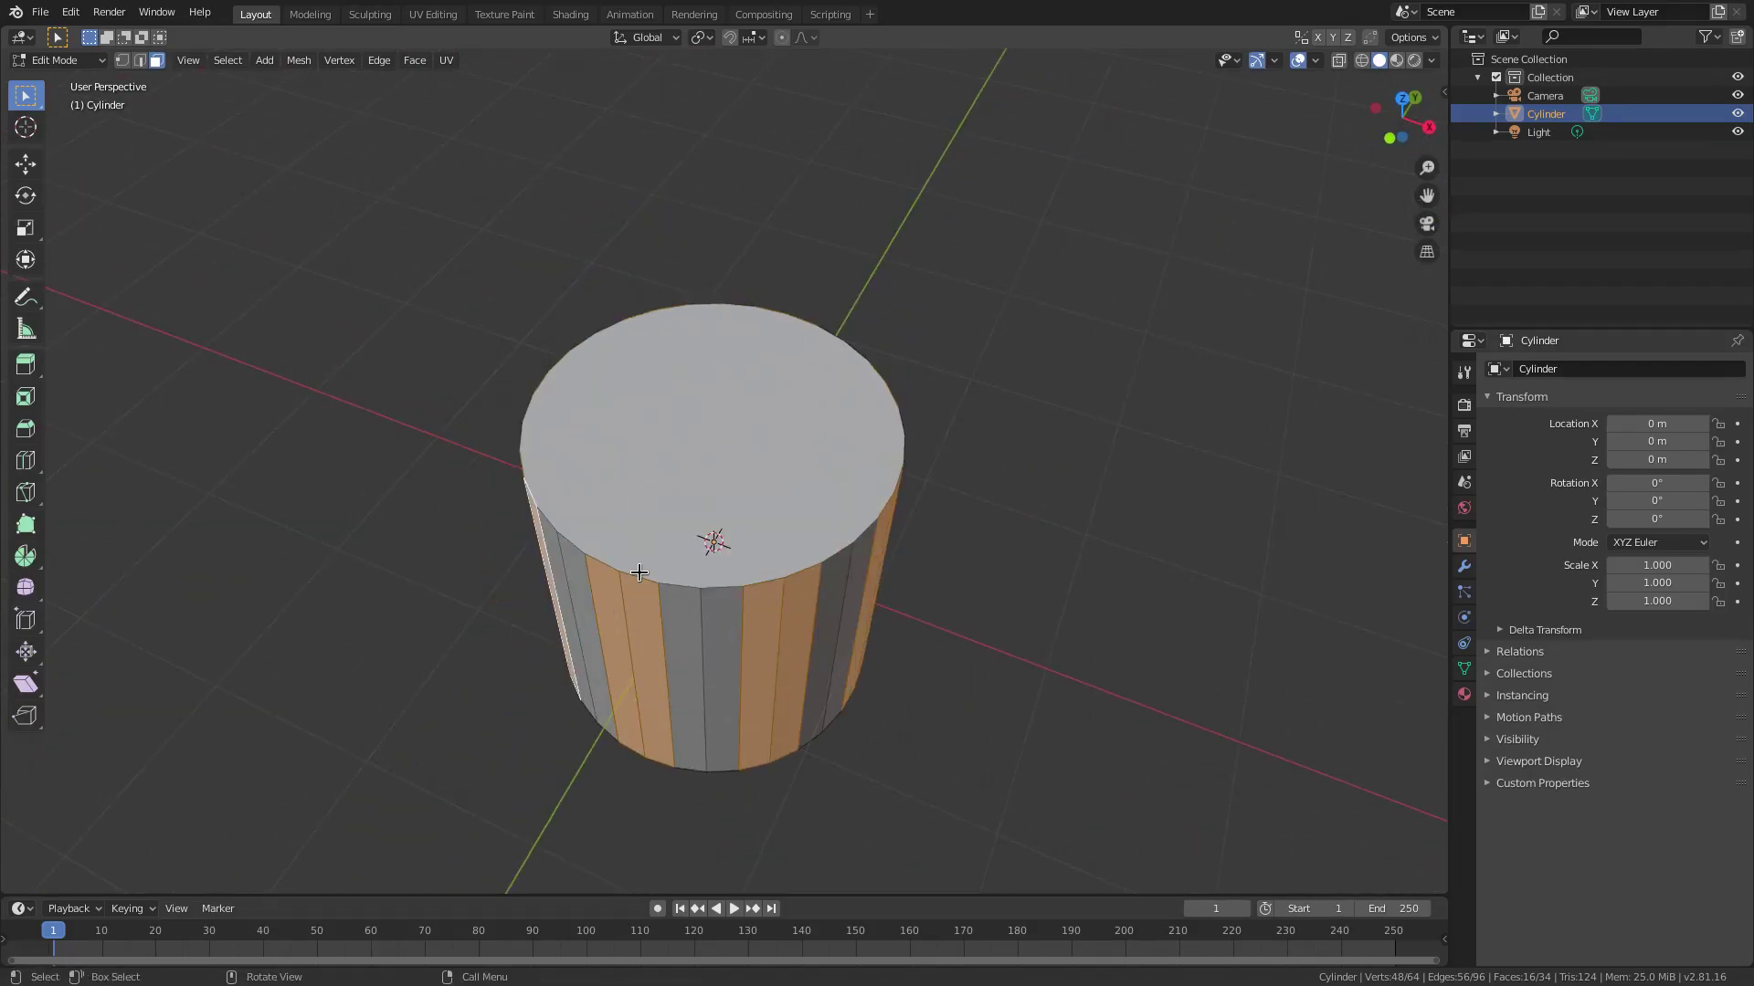
middle_drag(639, 576, 617, 520)
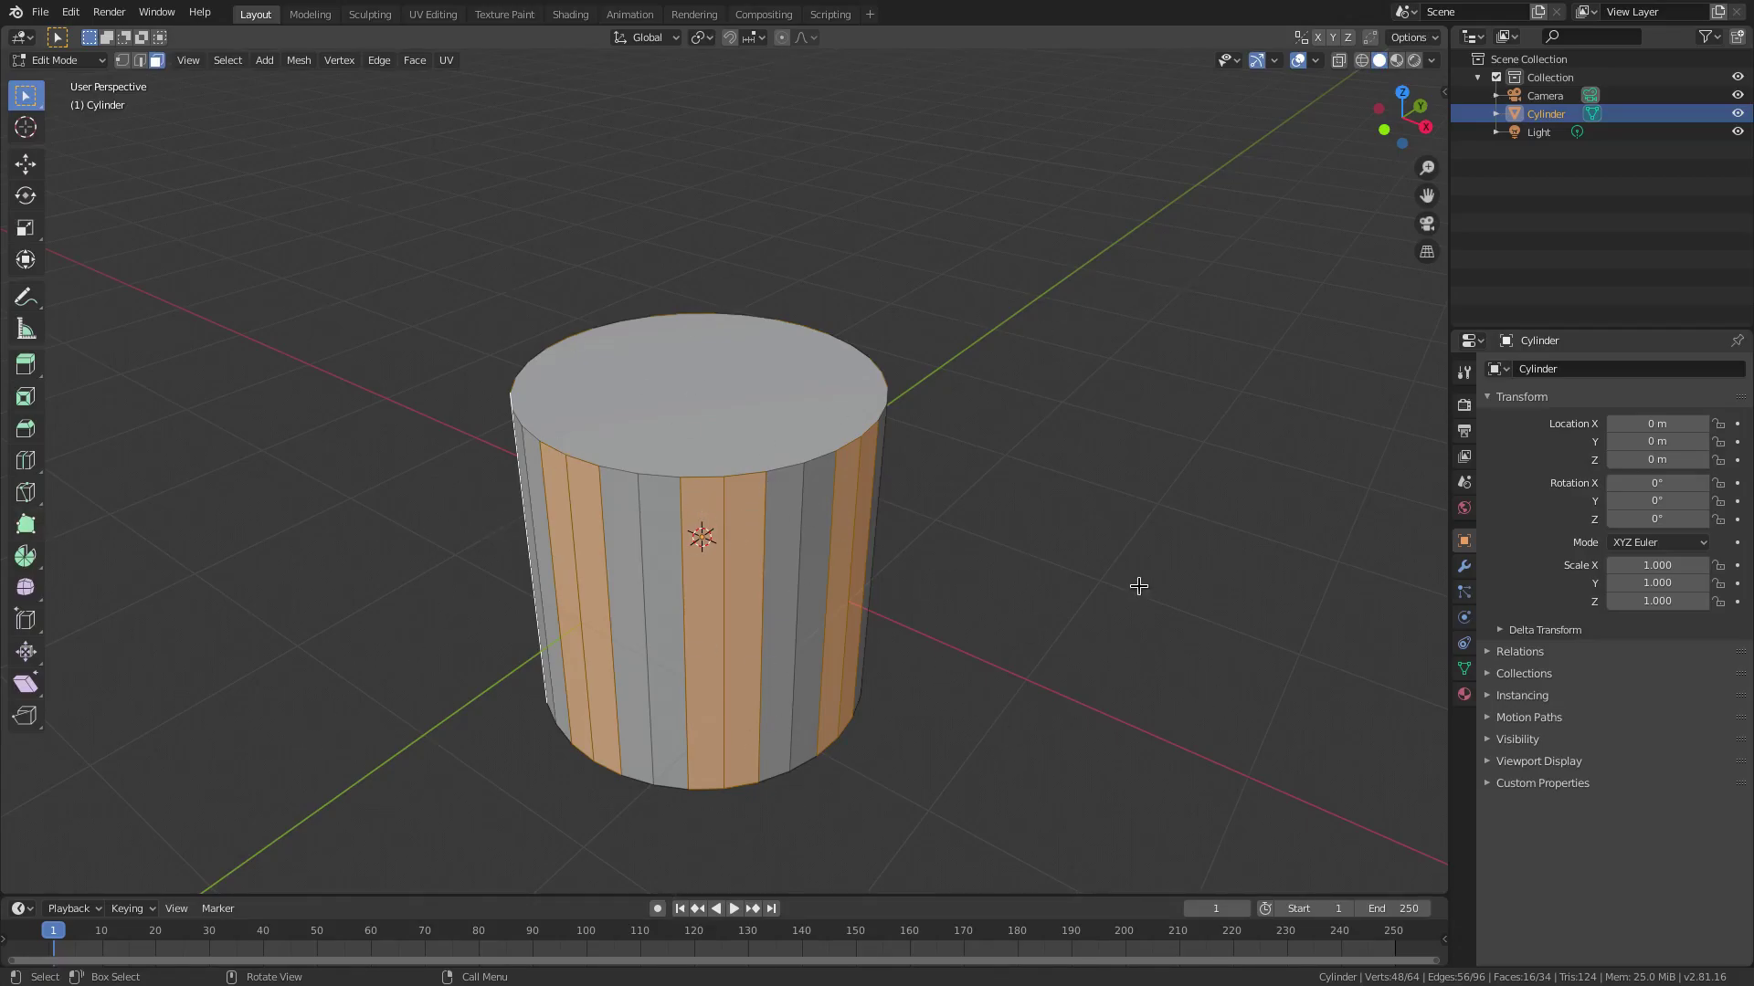
- Inset the eight selected face pairs by a thin margin
middle_drag(1138, 586, 1060, 529)
scroll(1140, 494, up, 2)
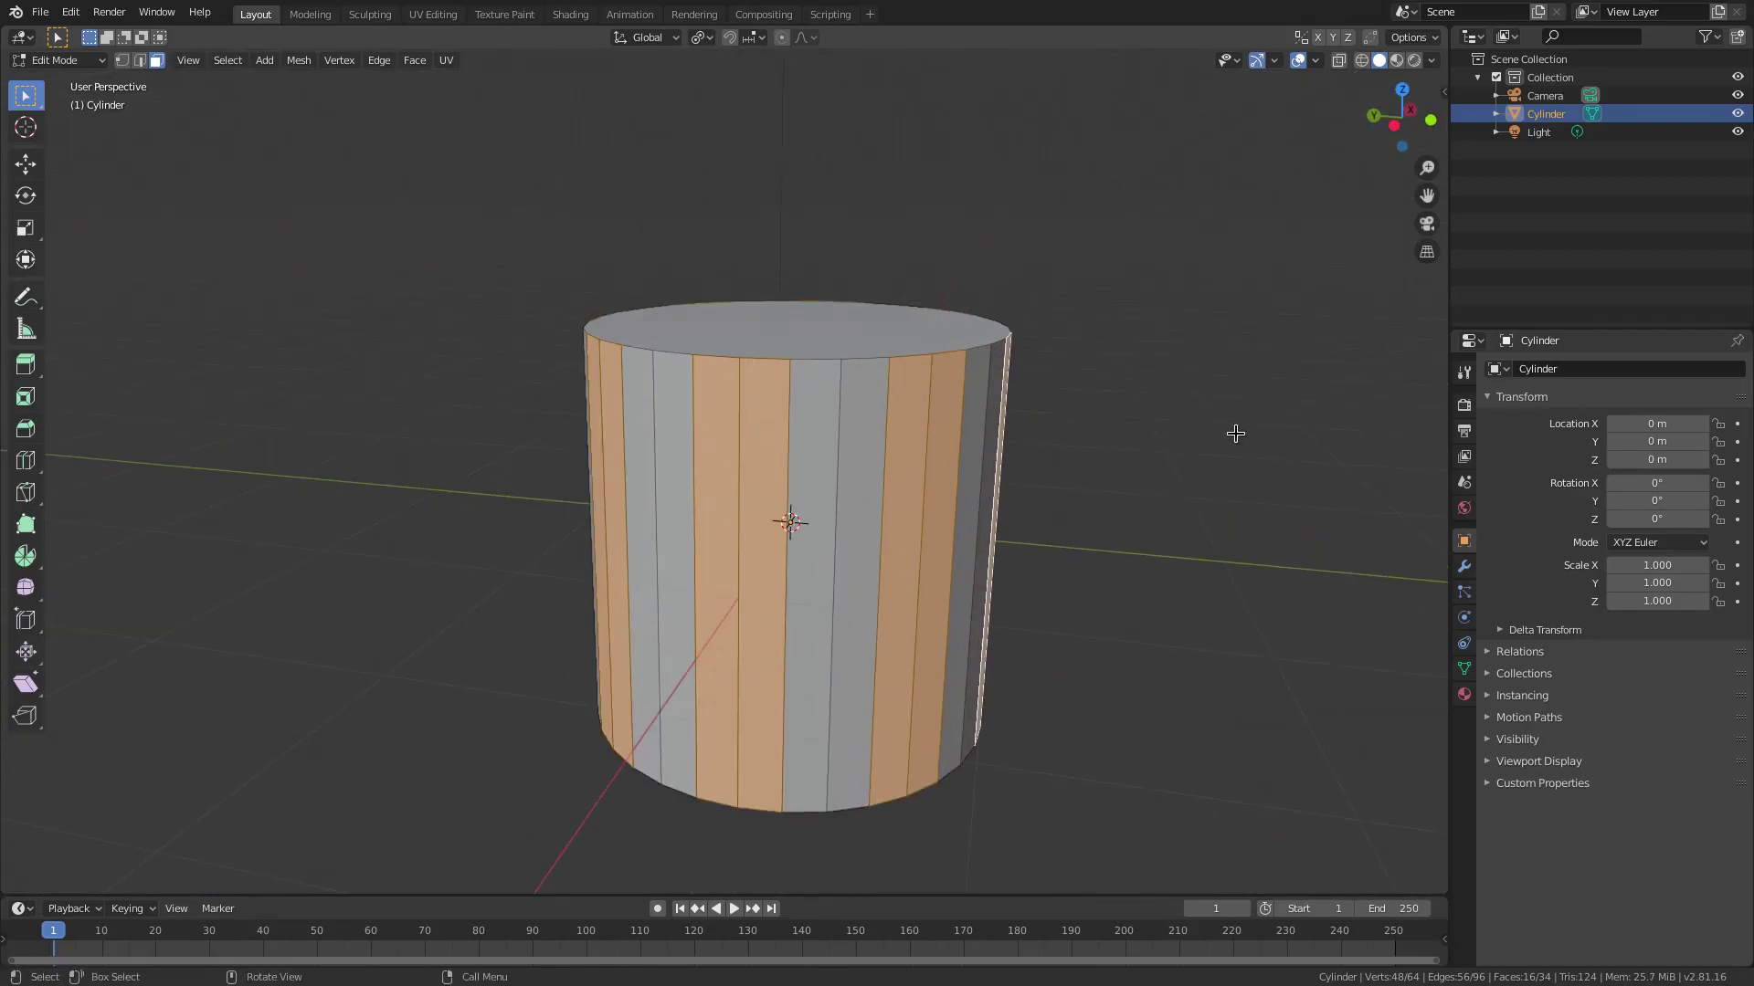
key(i)
click(1233, 431)
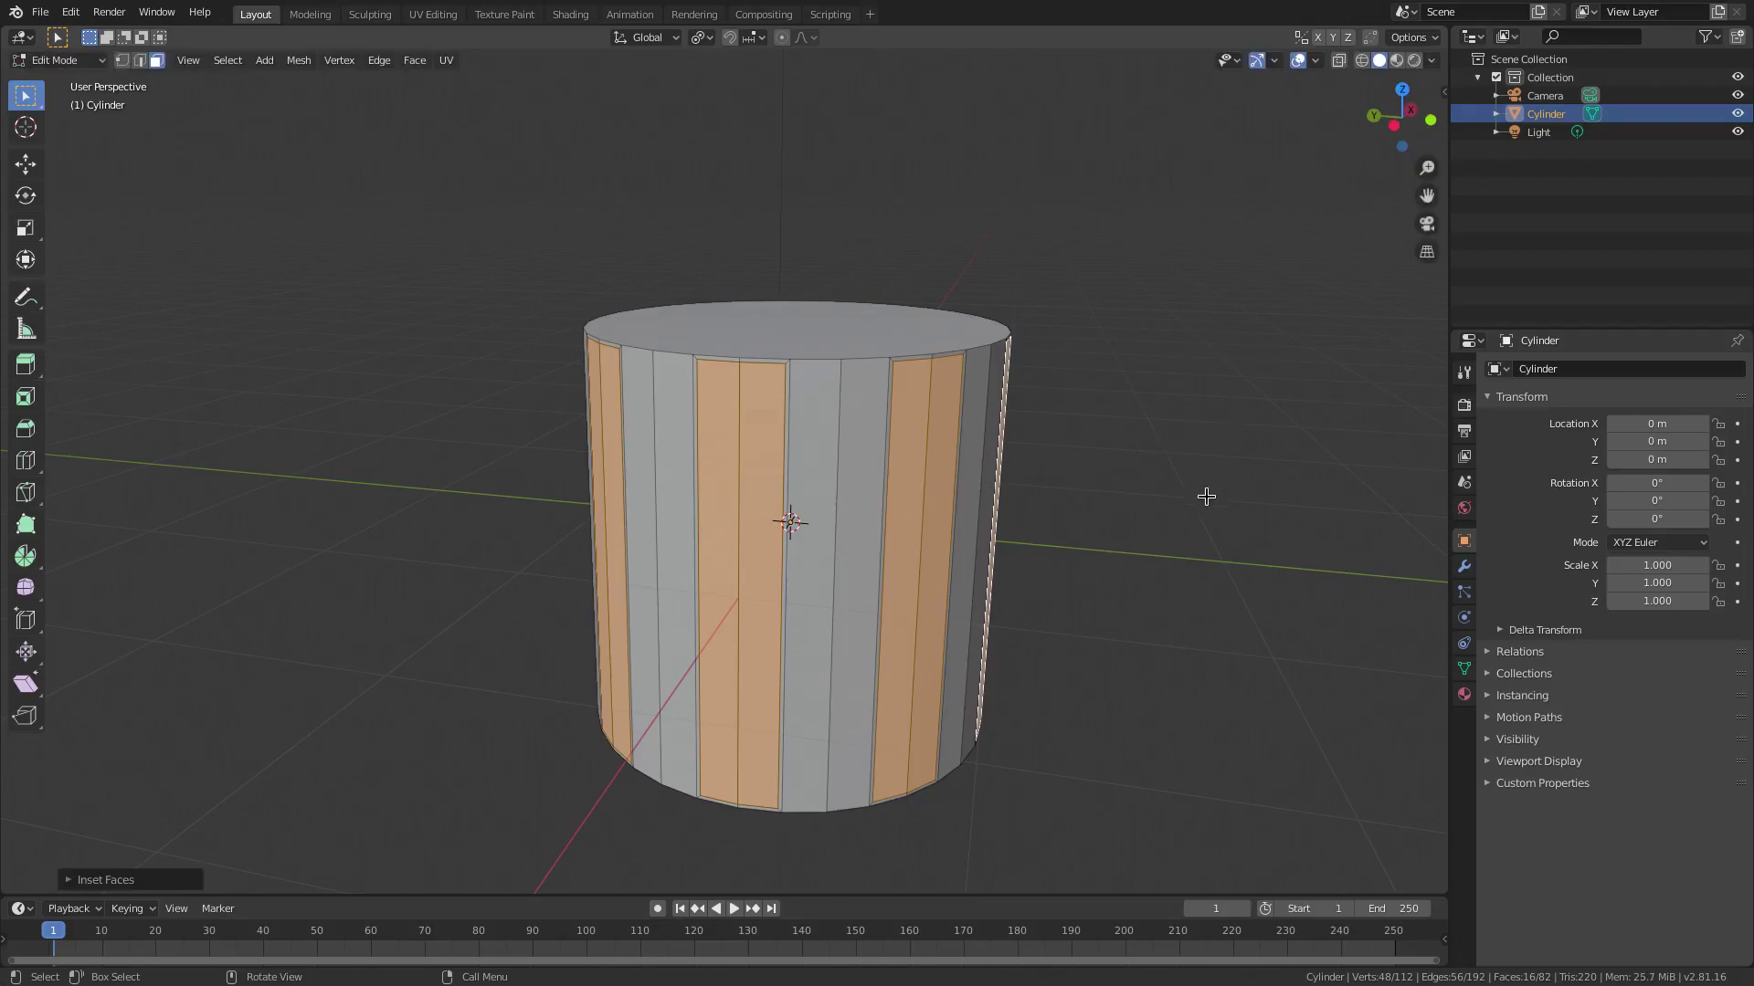
- Extrude the inset face pairs outward along their normals to form eight long gear teeth
scroll(1067, 738, down, 1)
key(e)
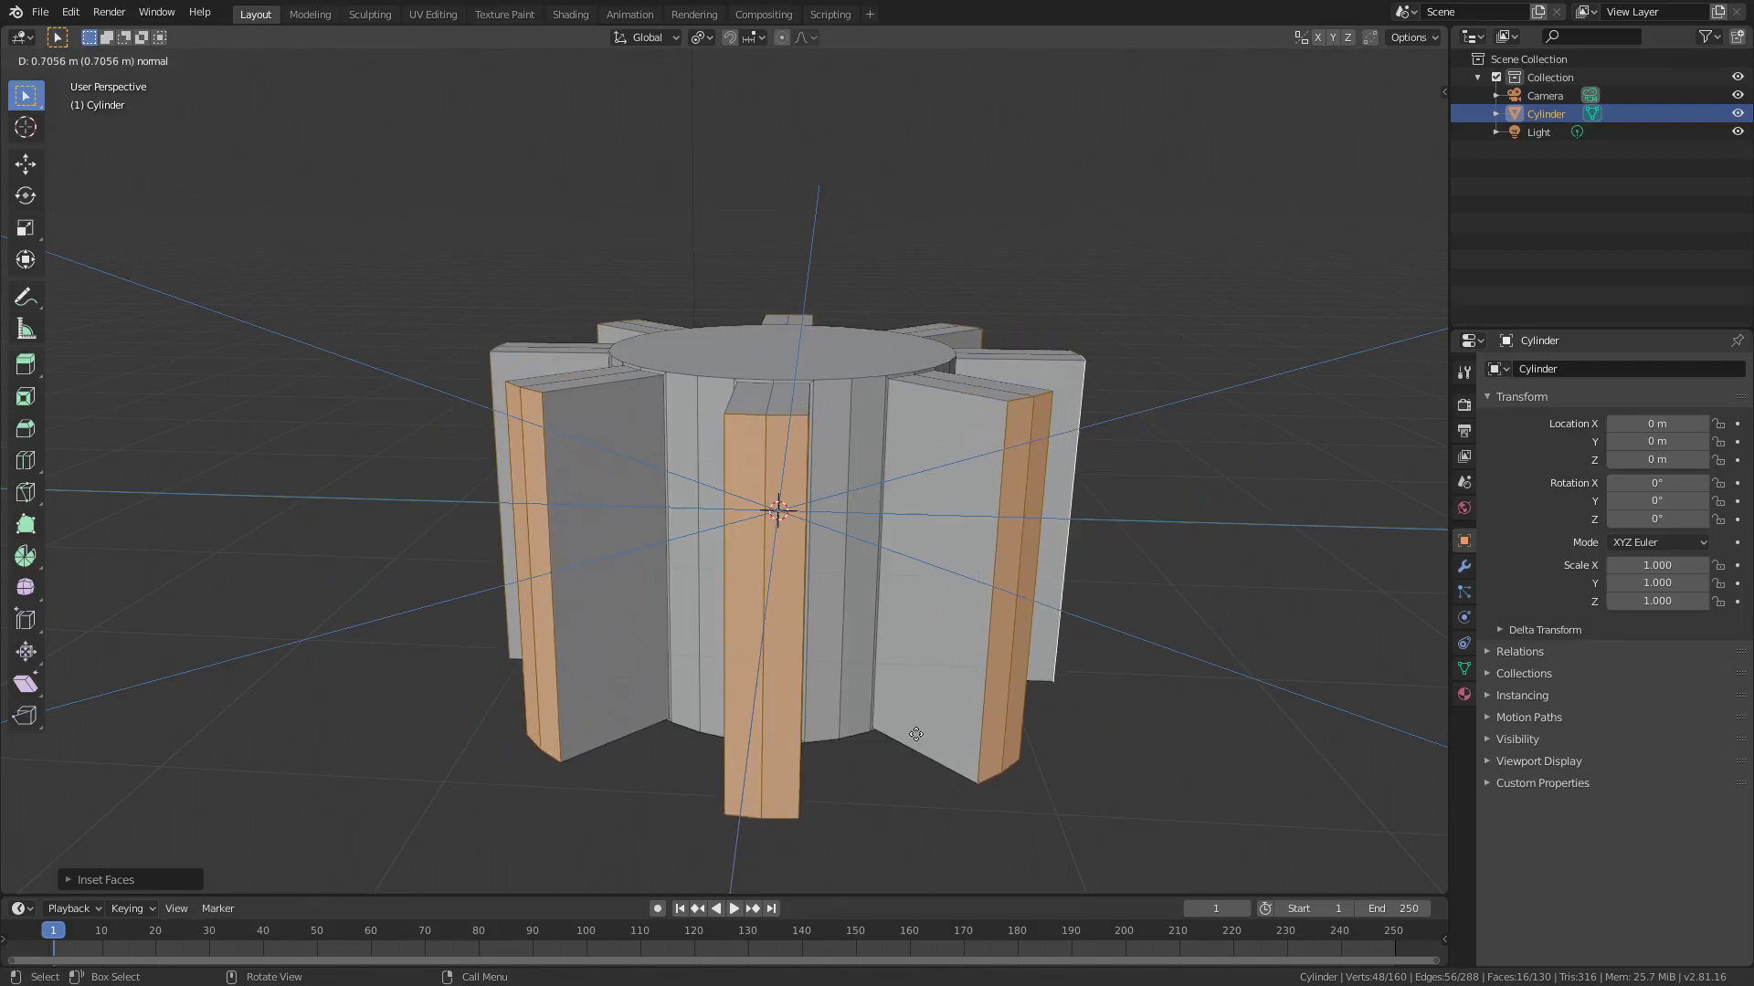
click(848, 643)
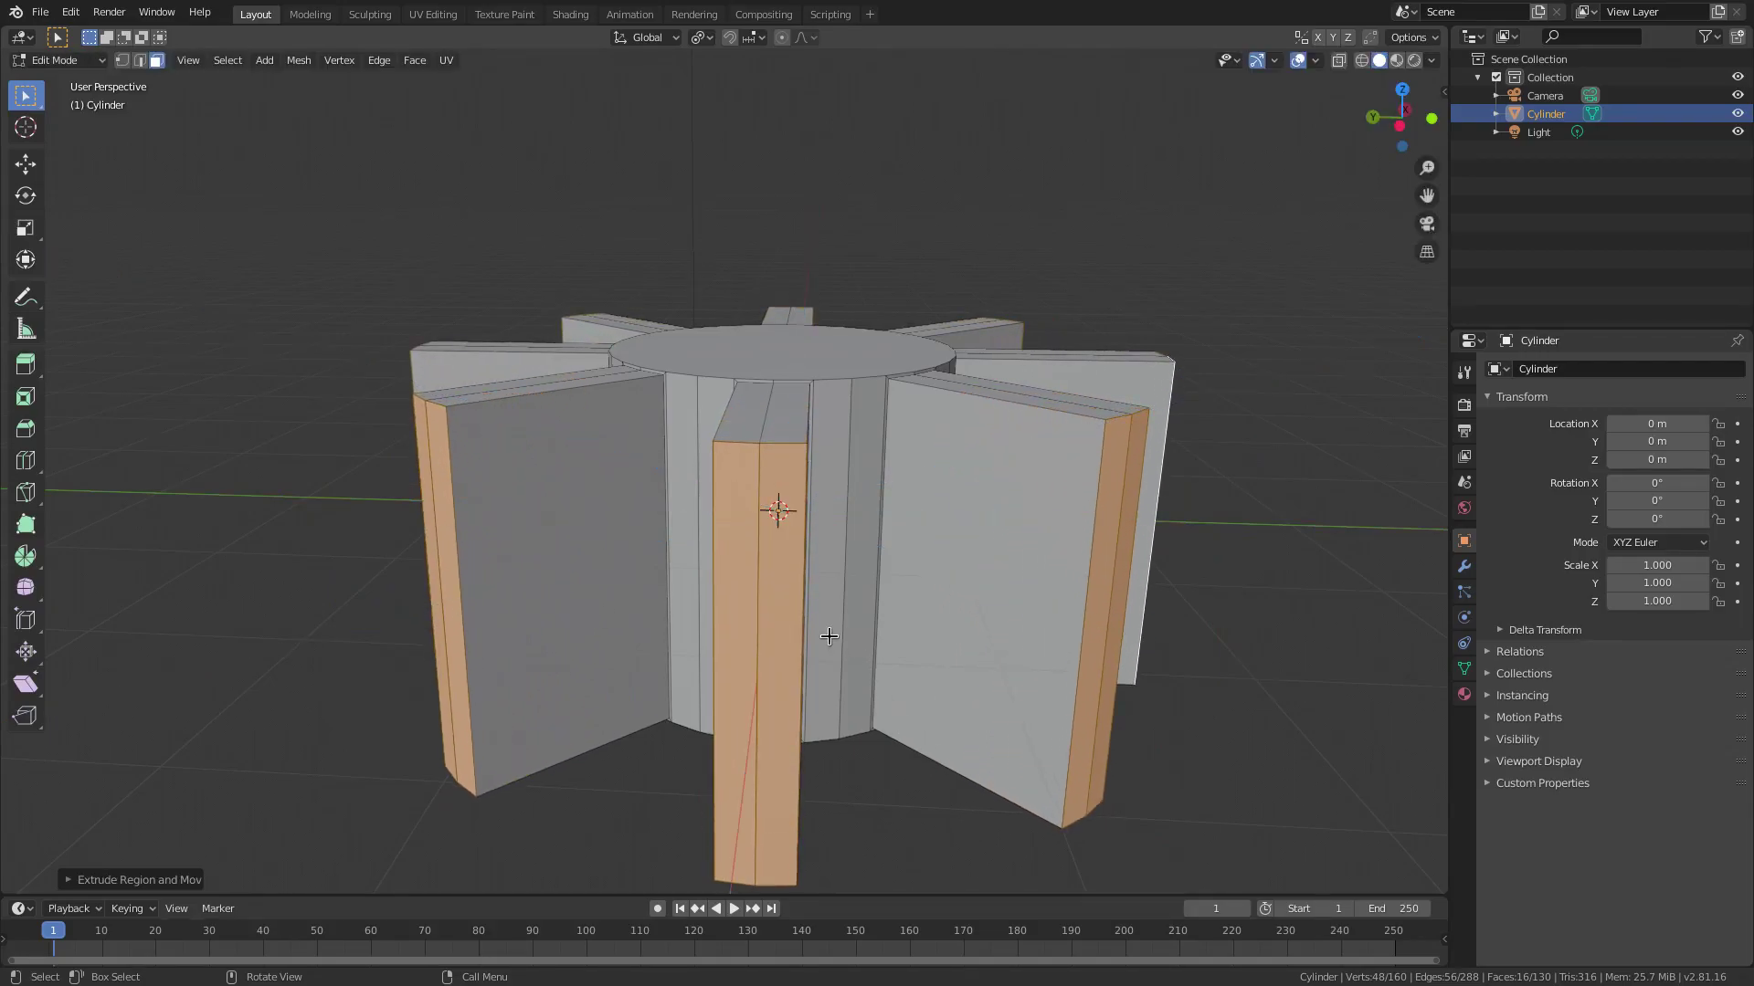
middle_drag(847, 643, 910, 639)
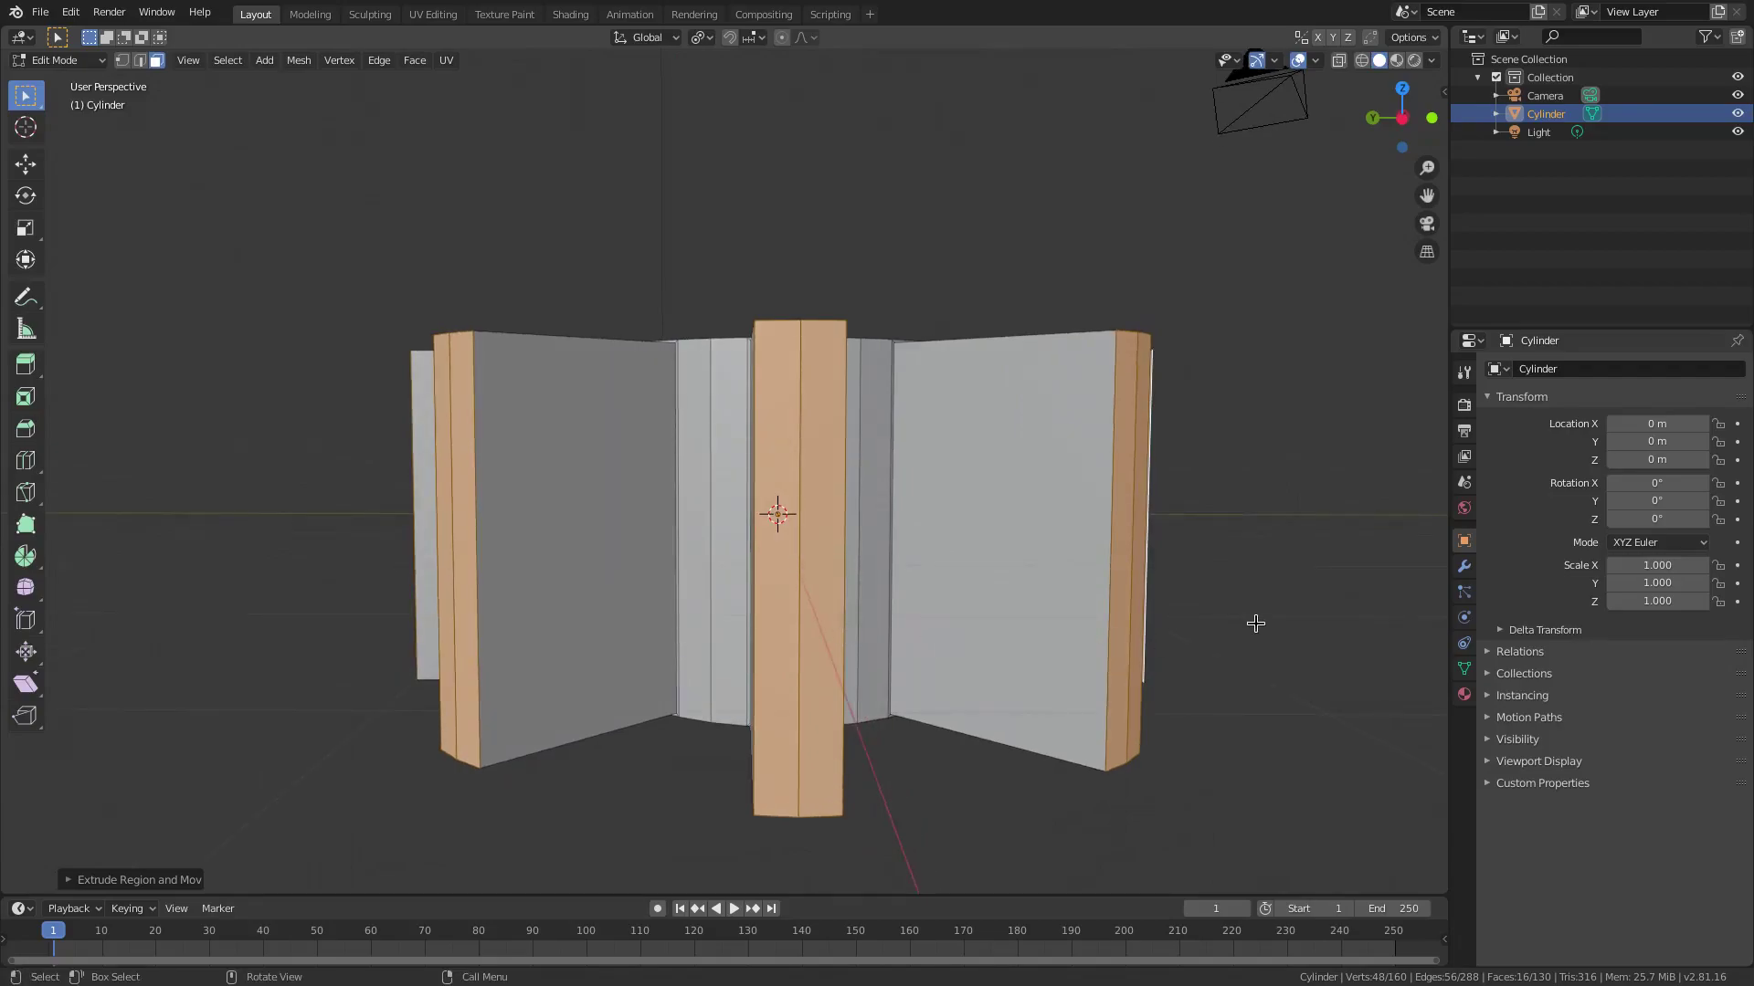
middle_drag(1220, 647, 891, 598)
middle_drag(755, 433, 814, 681)
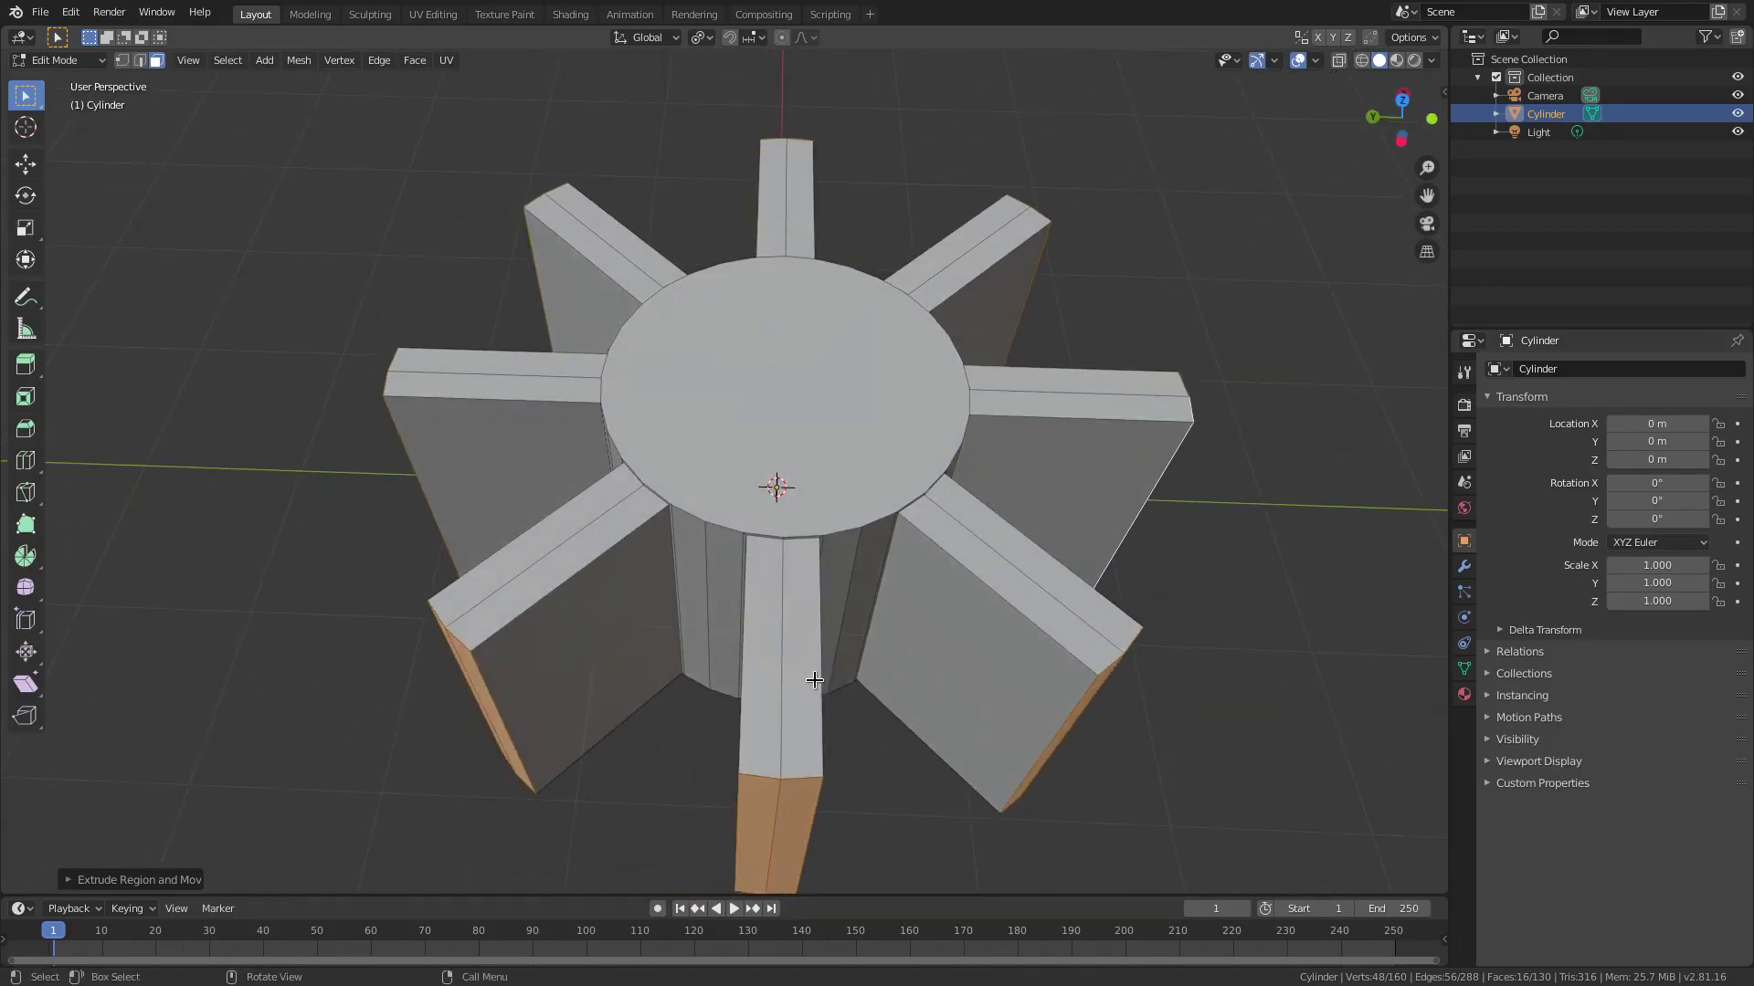
middle_drag(783, 579, 808, 472)
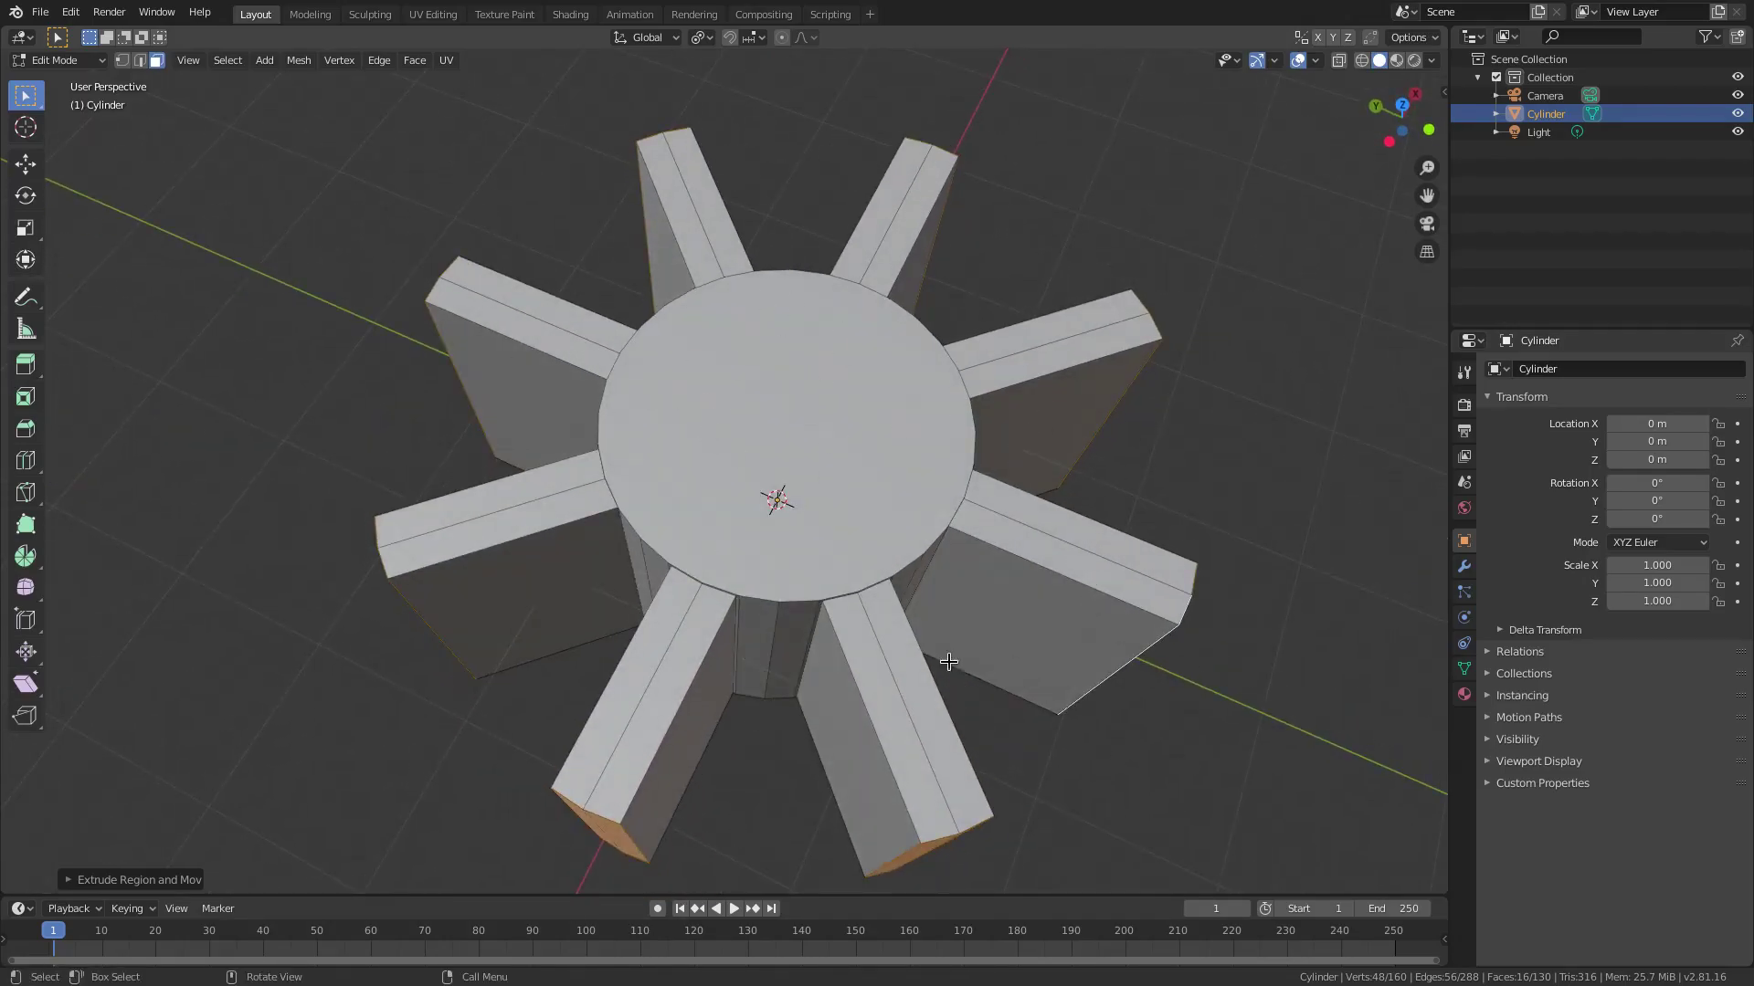
- Try to narrow the outer end faces of the teeth by scaling them along the global Y axis
middle_drag(950, 662, 1149, 677)
scroll(1149, 677, down, 2)
key(s)
key(x)
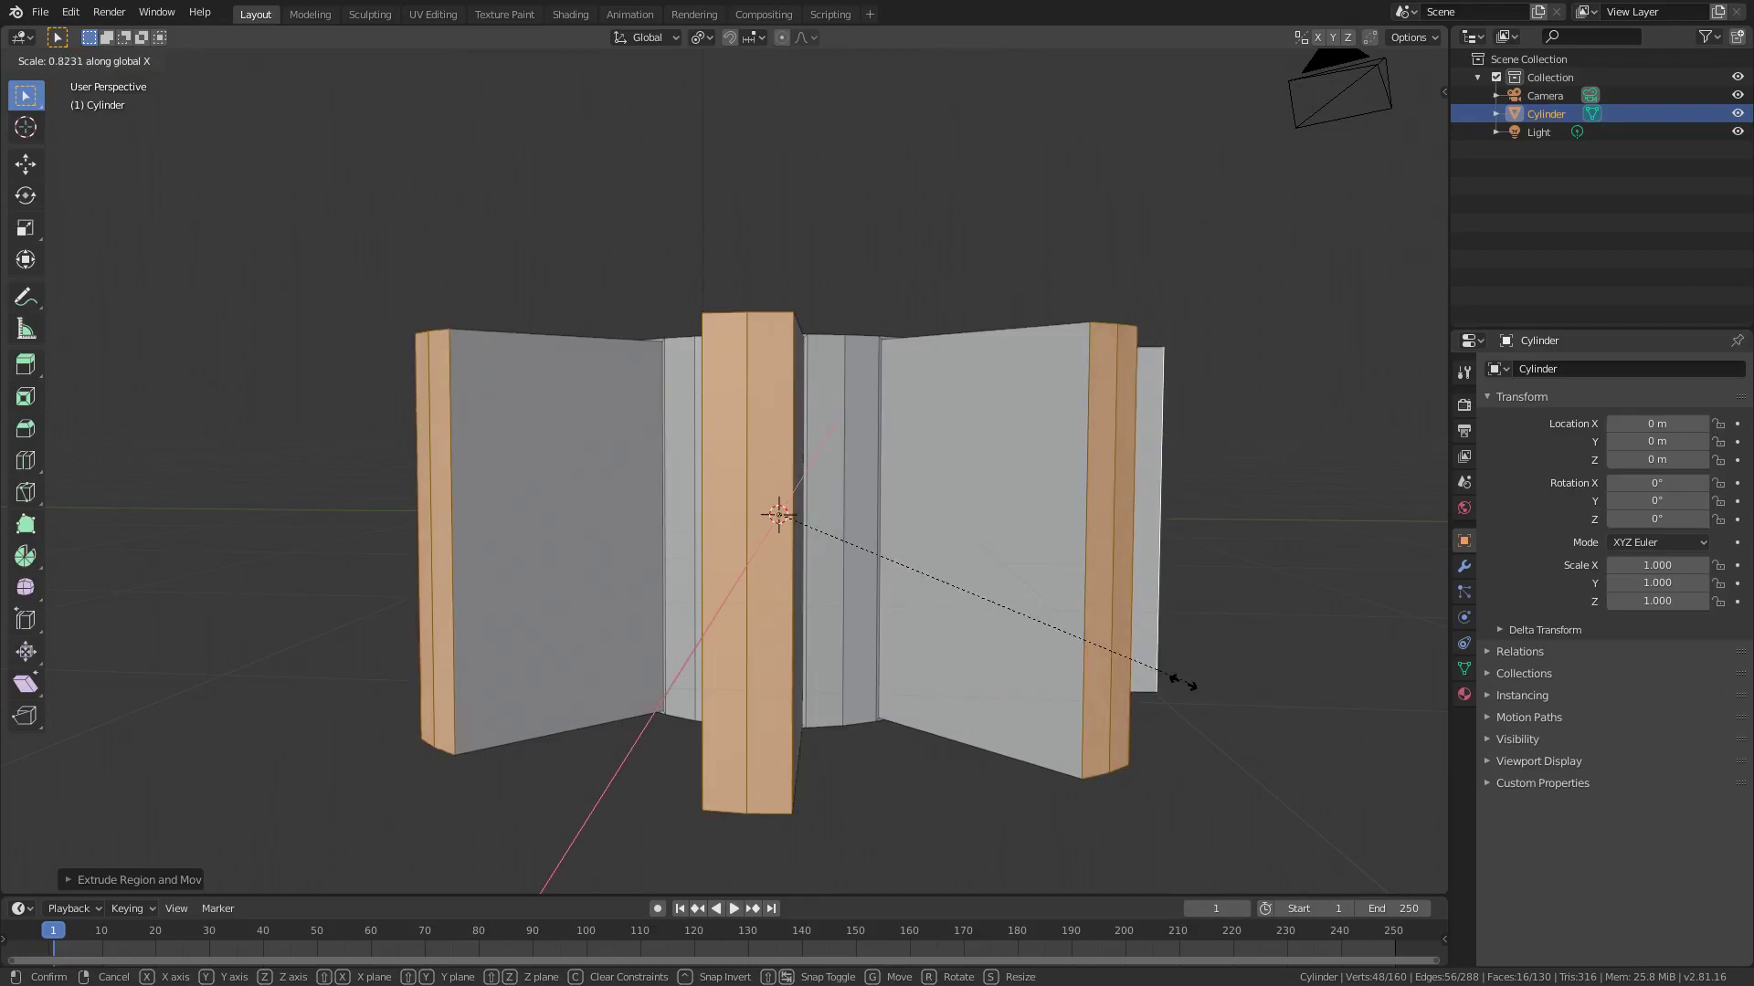
key(y)
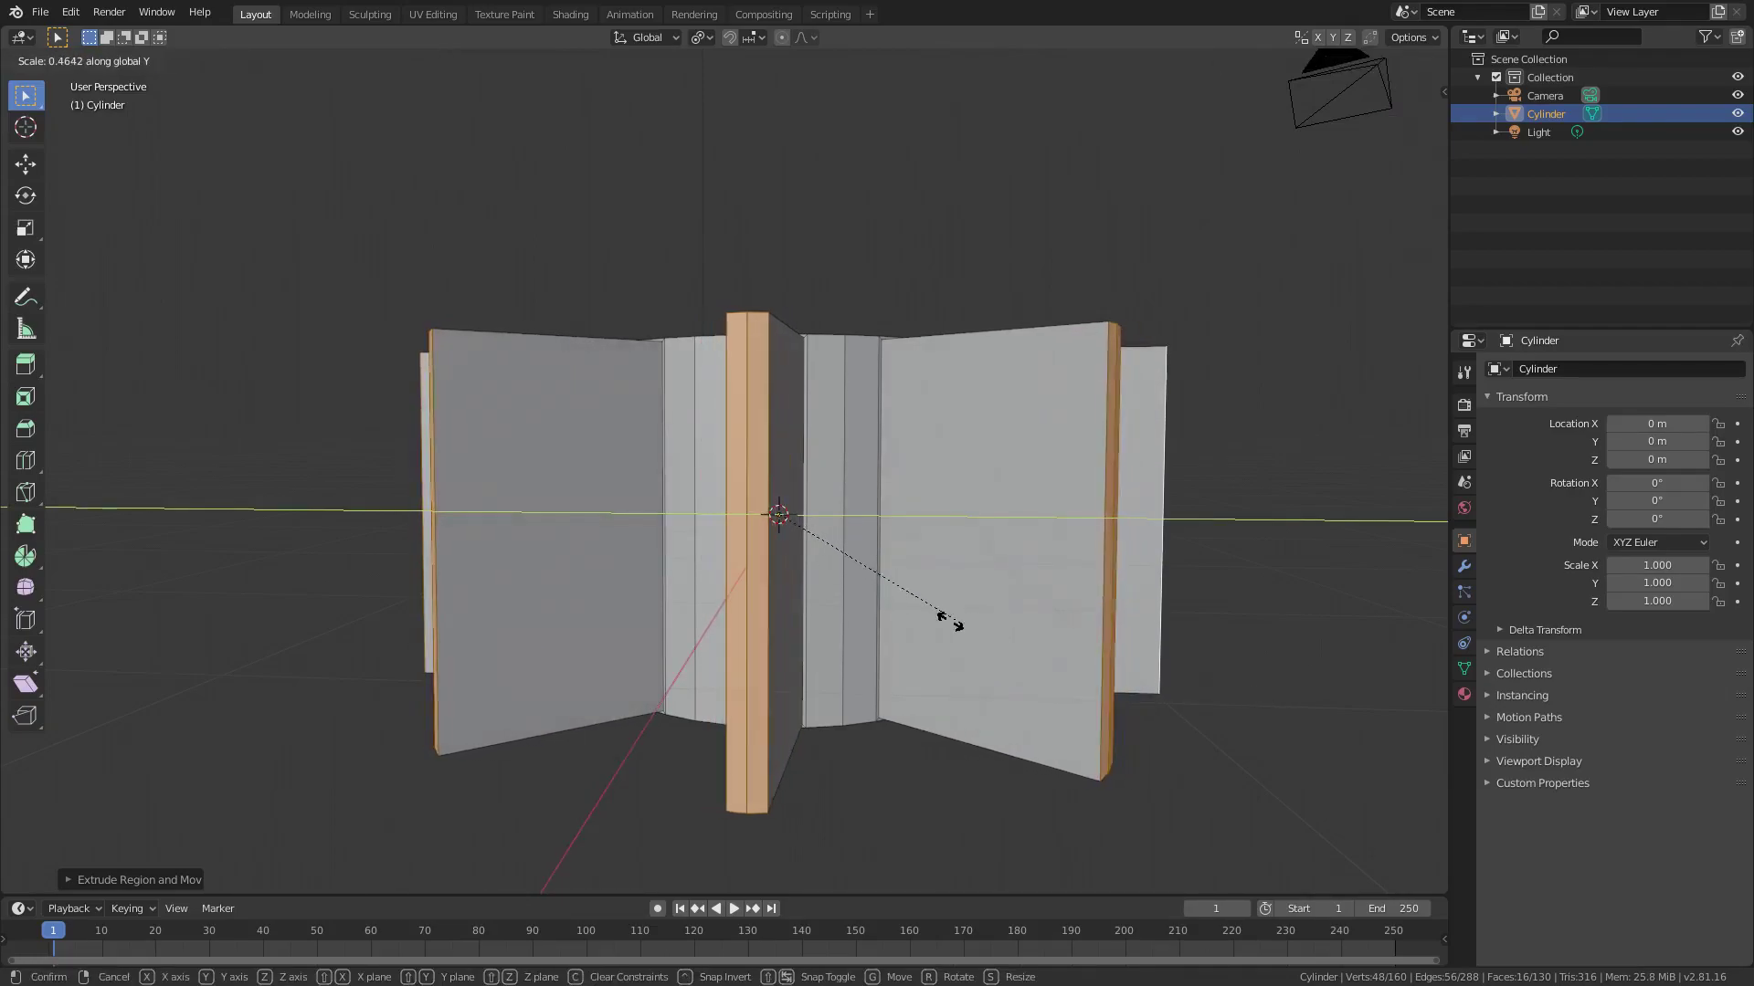
click(805, 578)
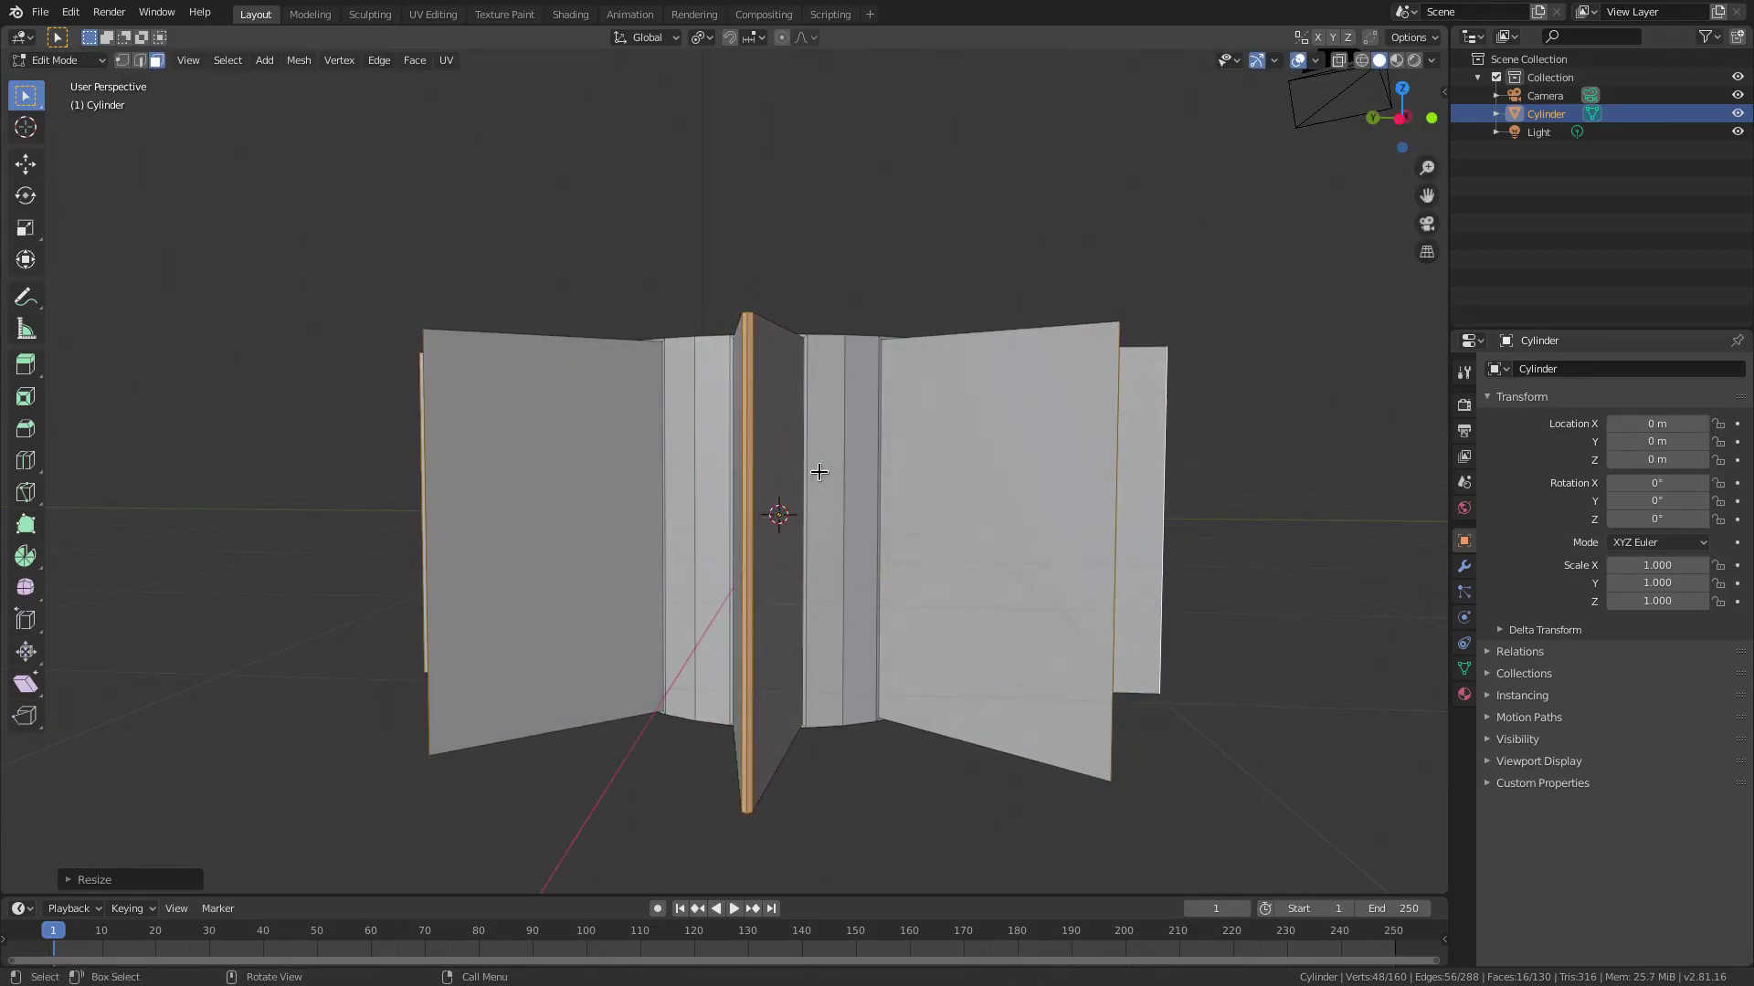
- Try the global Y scaling of the tooth end faces again while viewing the gear from above, and discard it
middle_drag(818, 472, 628, 728)
key(s)
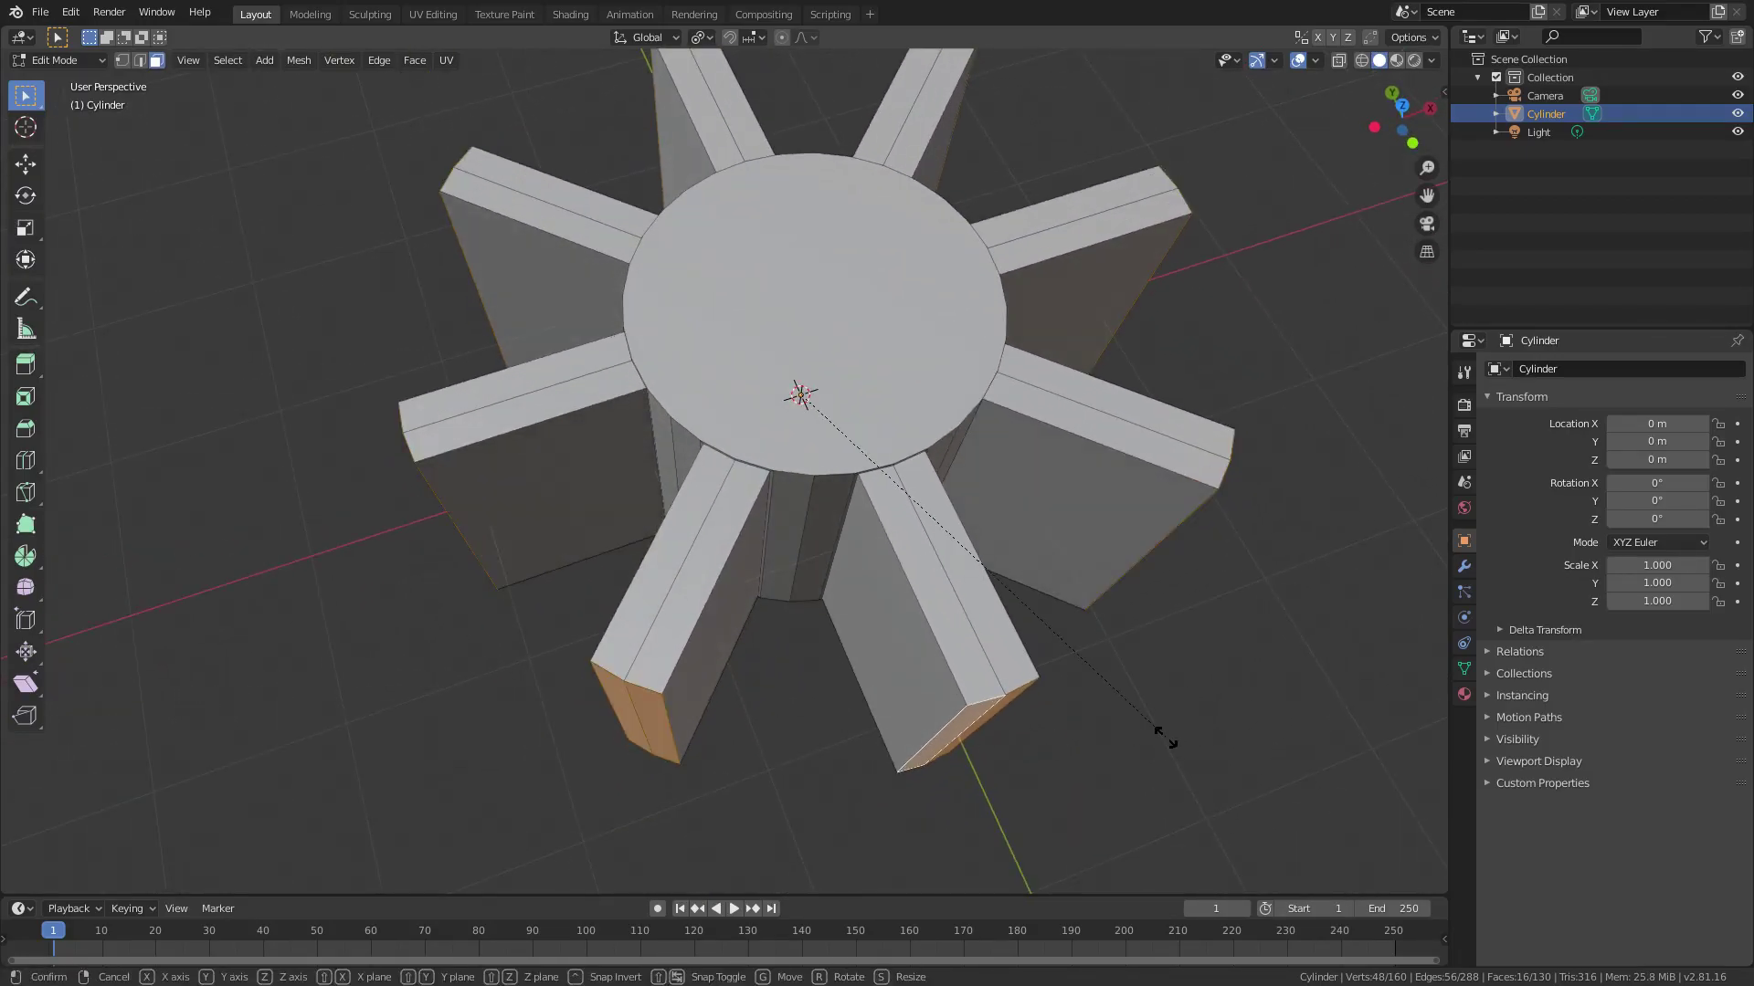
key(y)
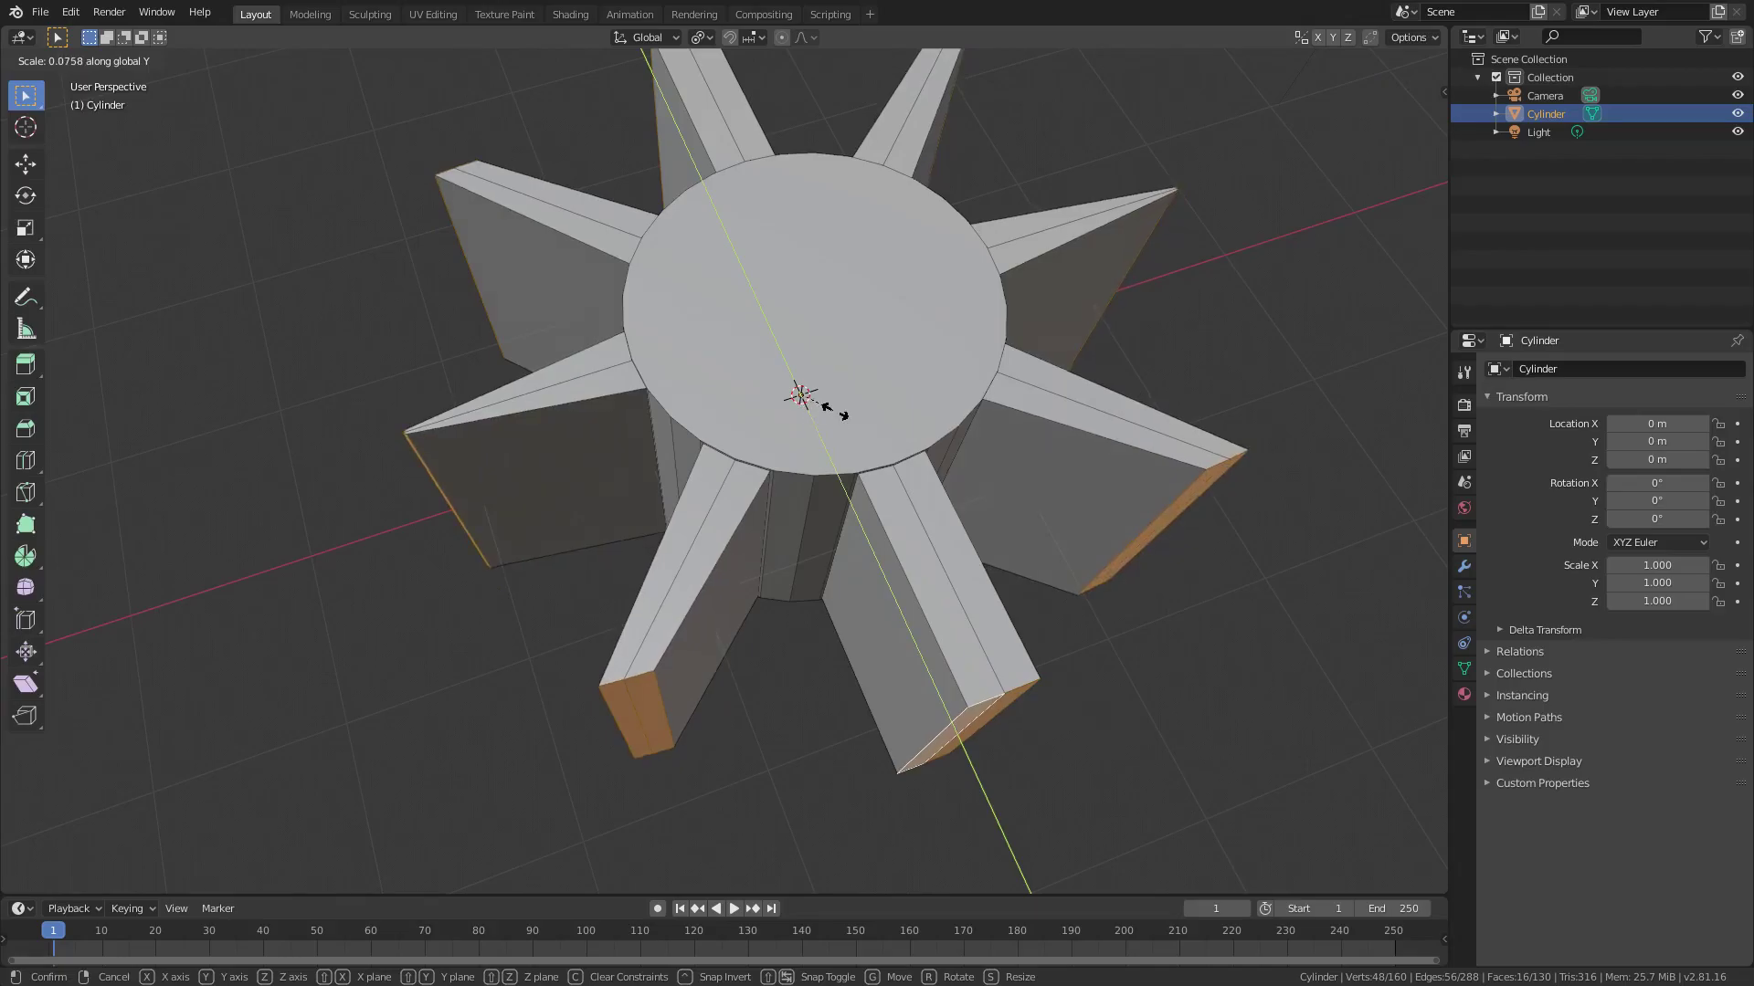
click(669, 696)
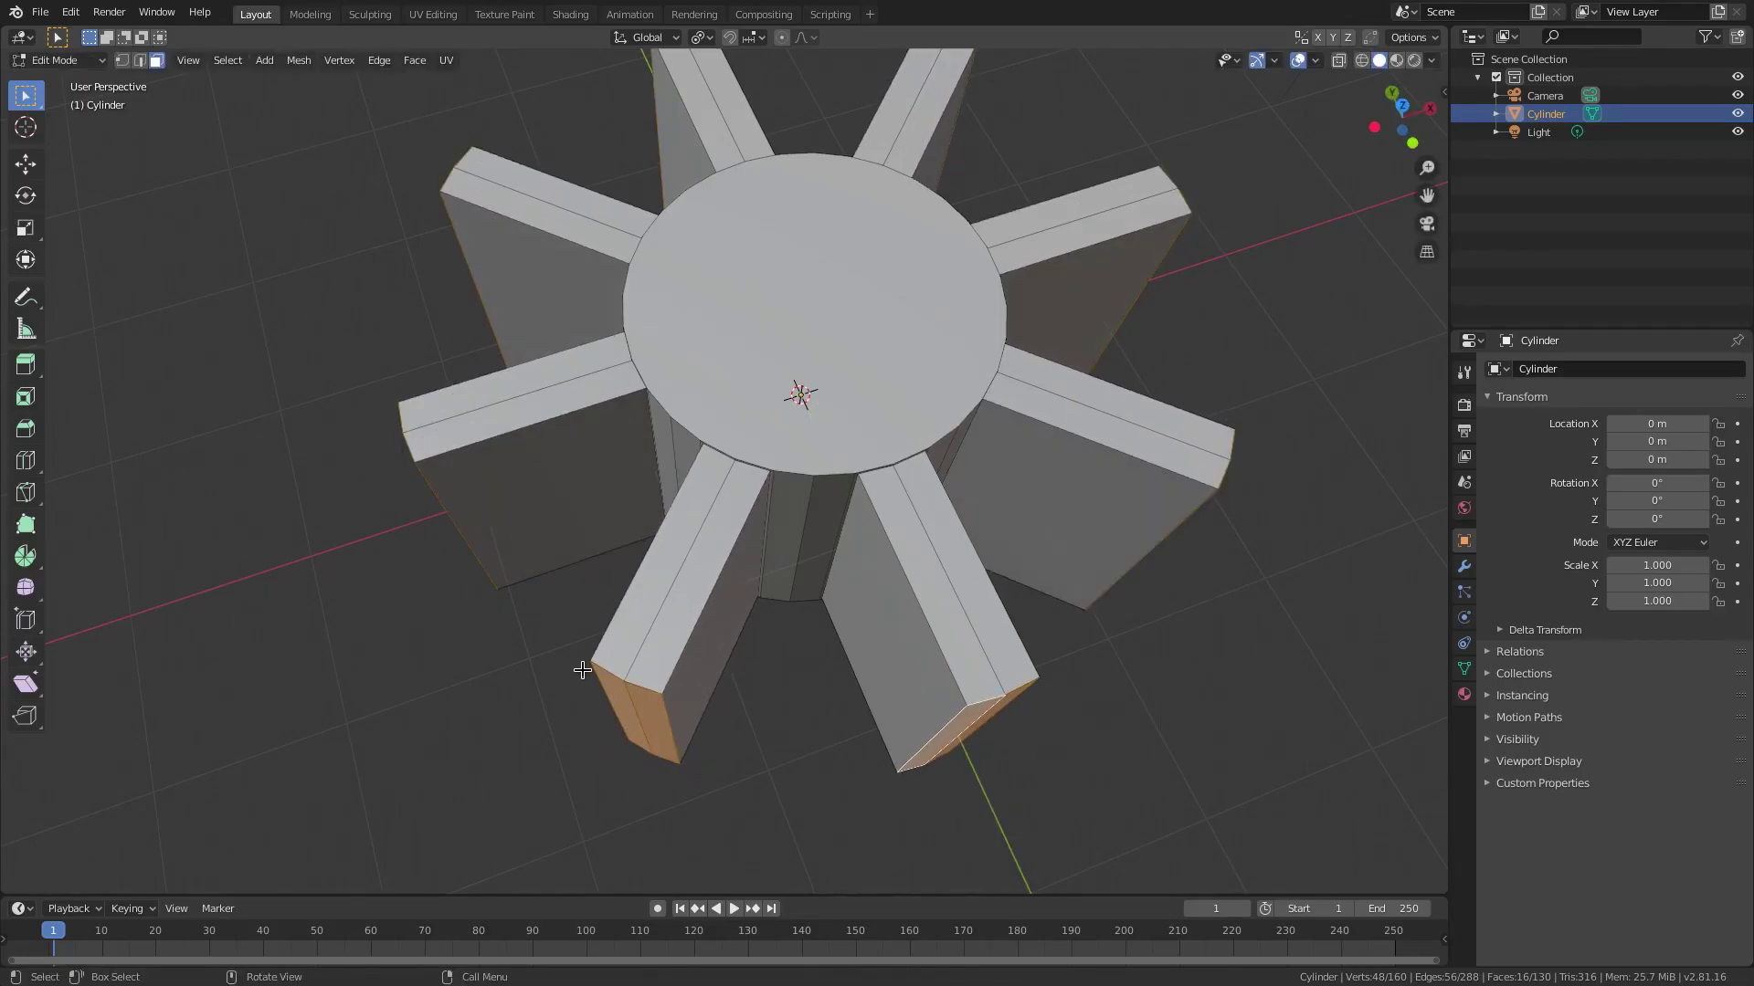
middle_drag(1066, 543, 861, 671)
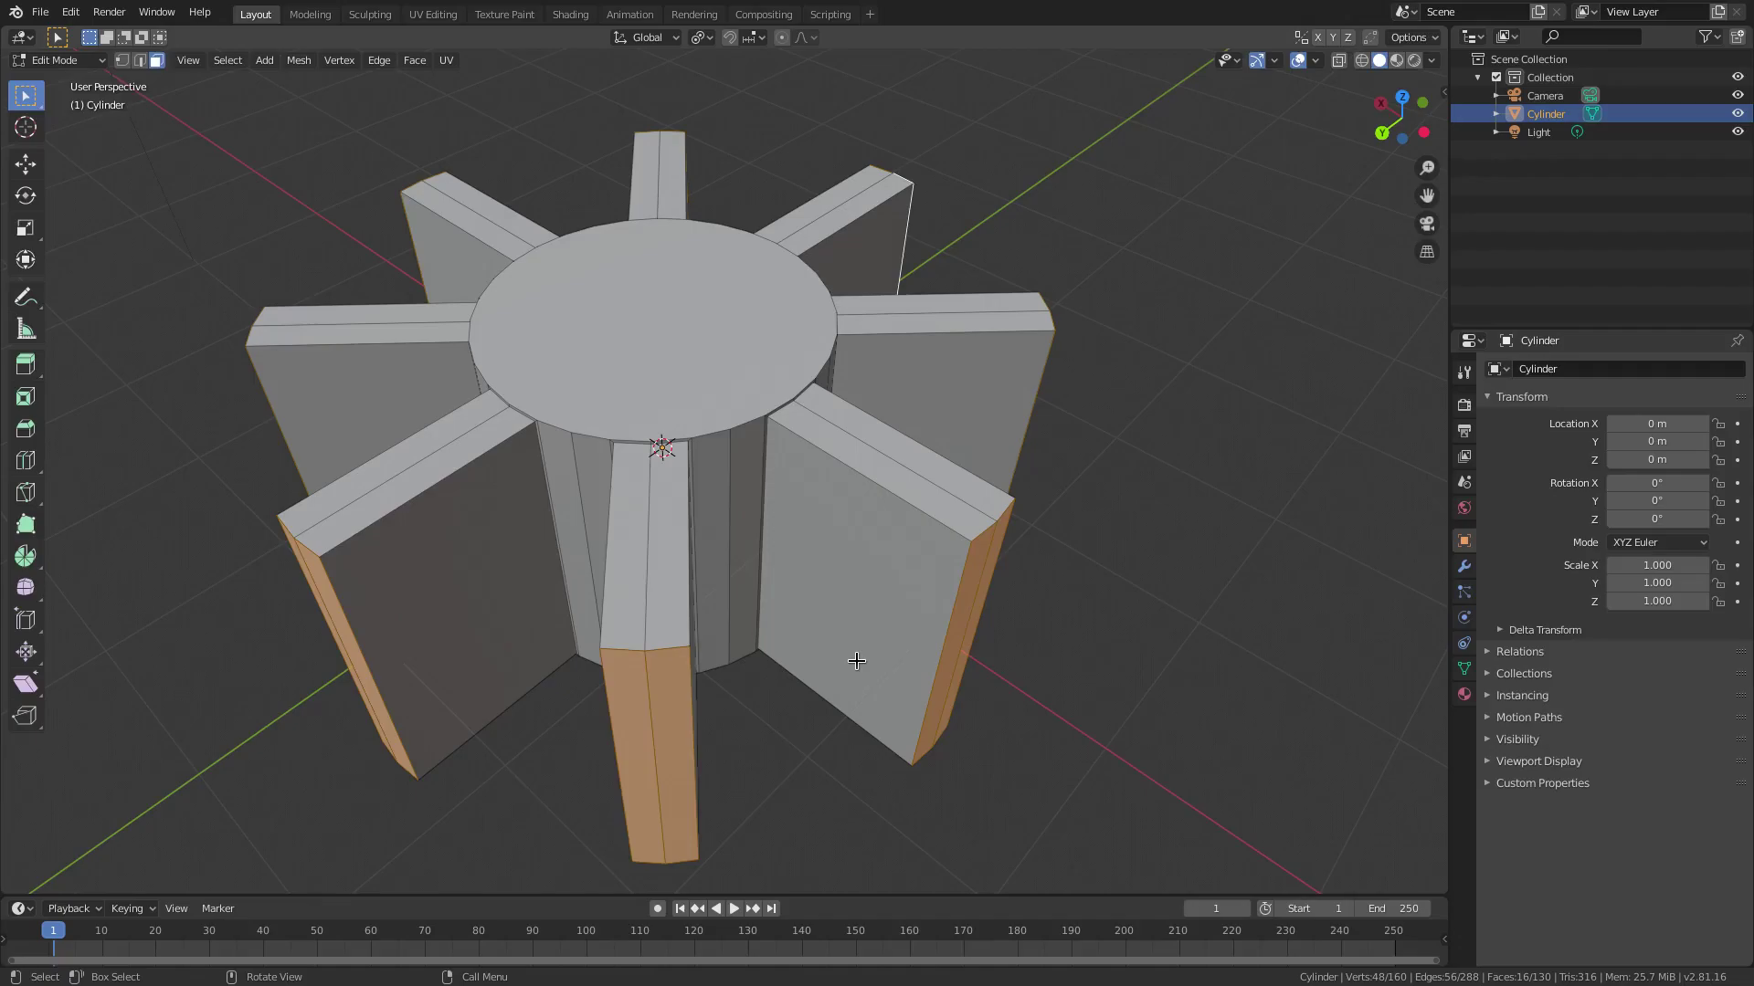
- Try to narrow the tooth end faces by scaling them along their Y and X axes in the Normal transform orientation
click(655, 38)
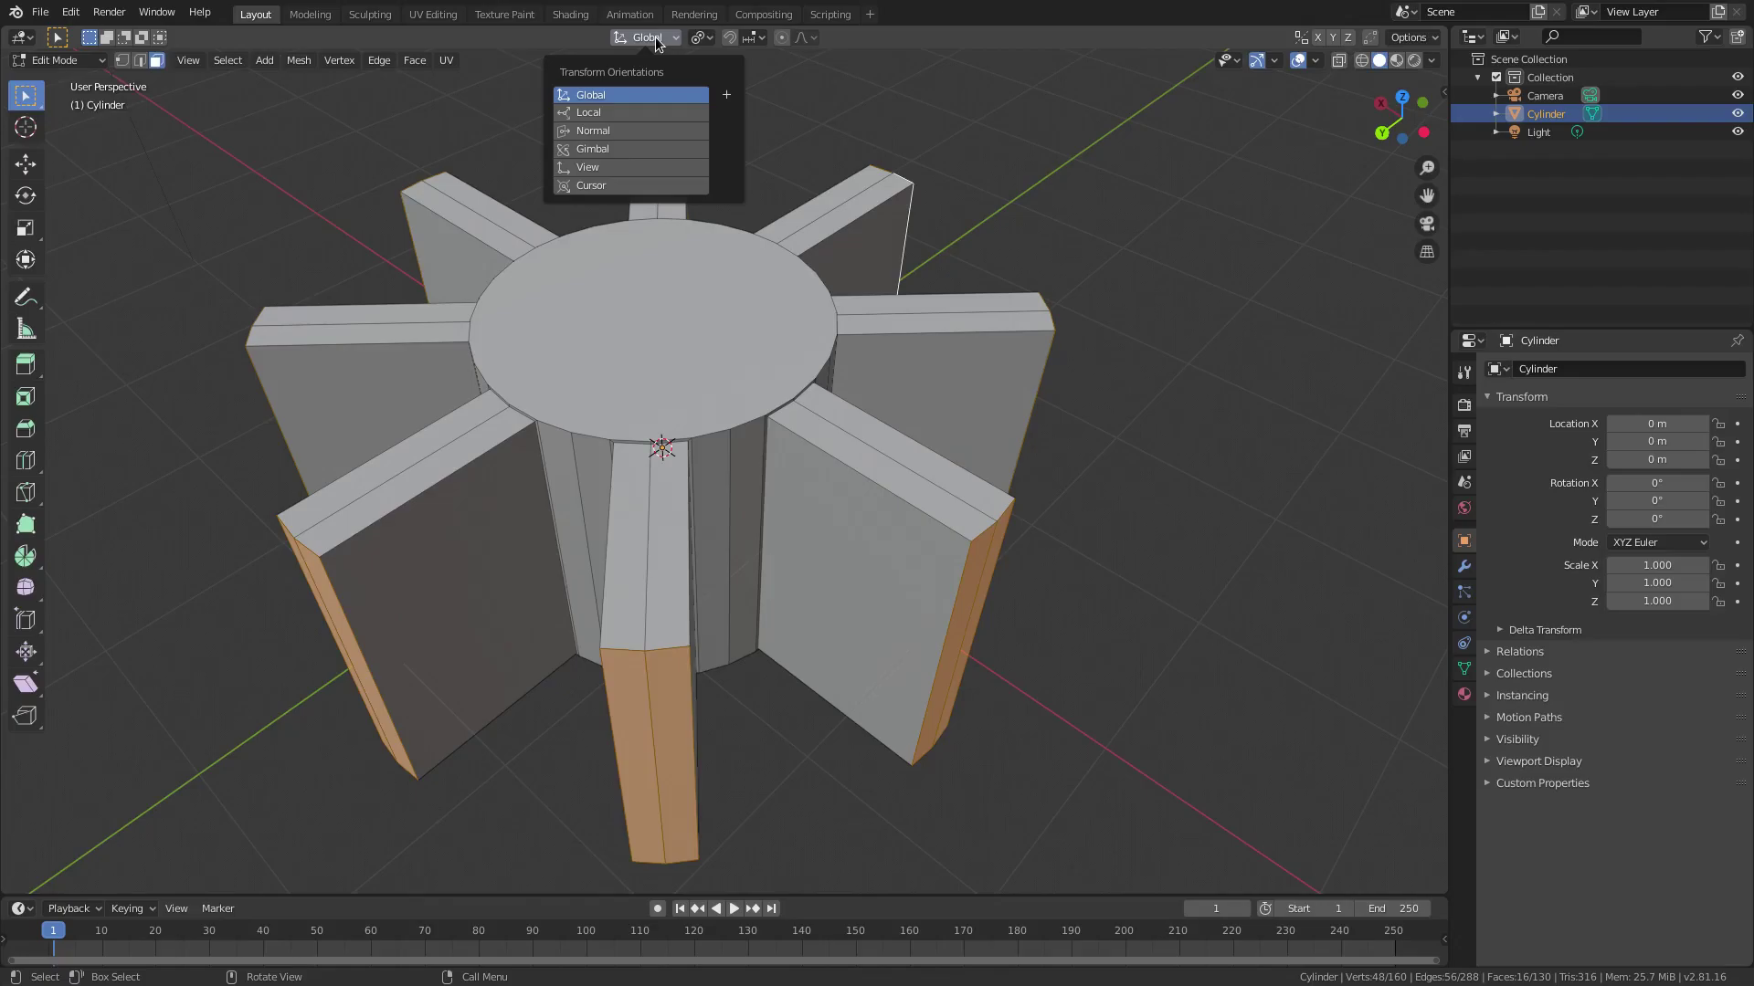
click(597, 129)
middle_drag(913, 260, 1098, 455)
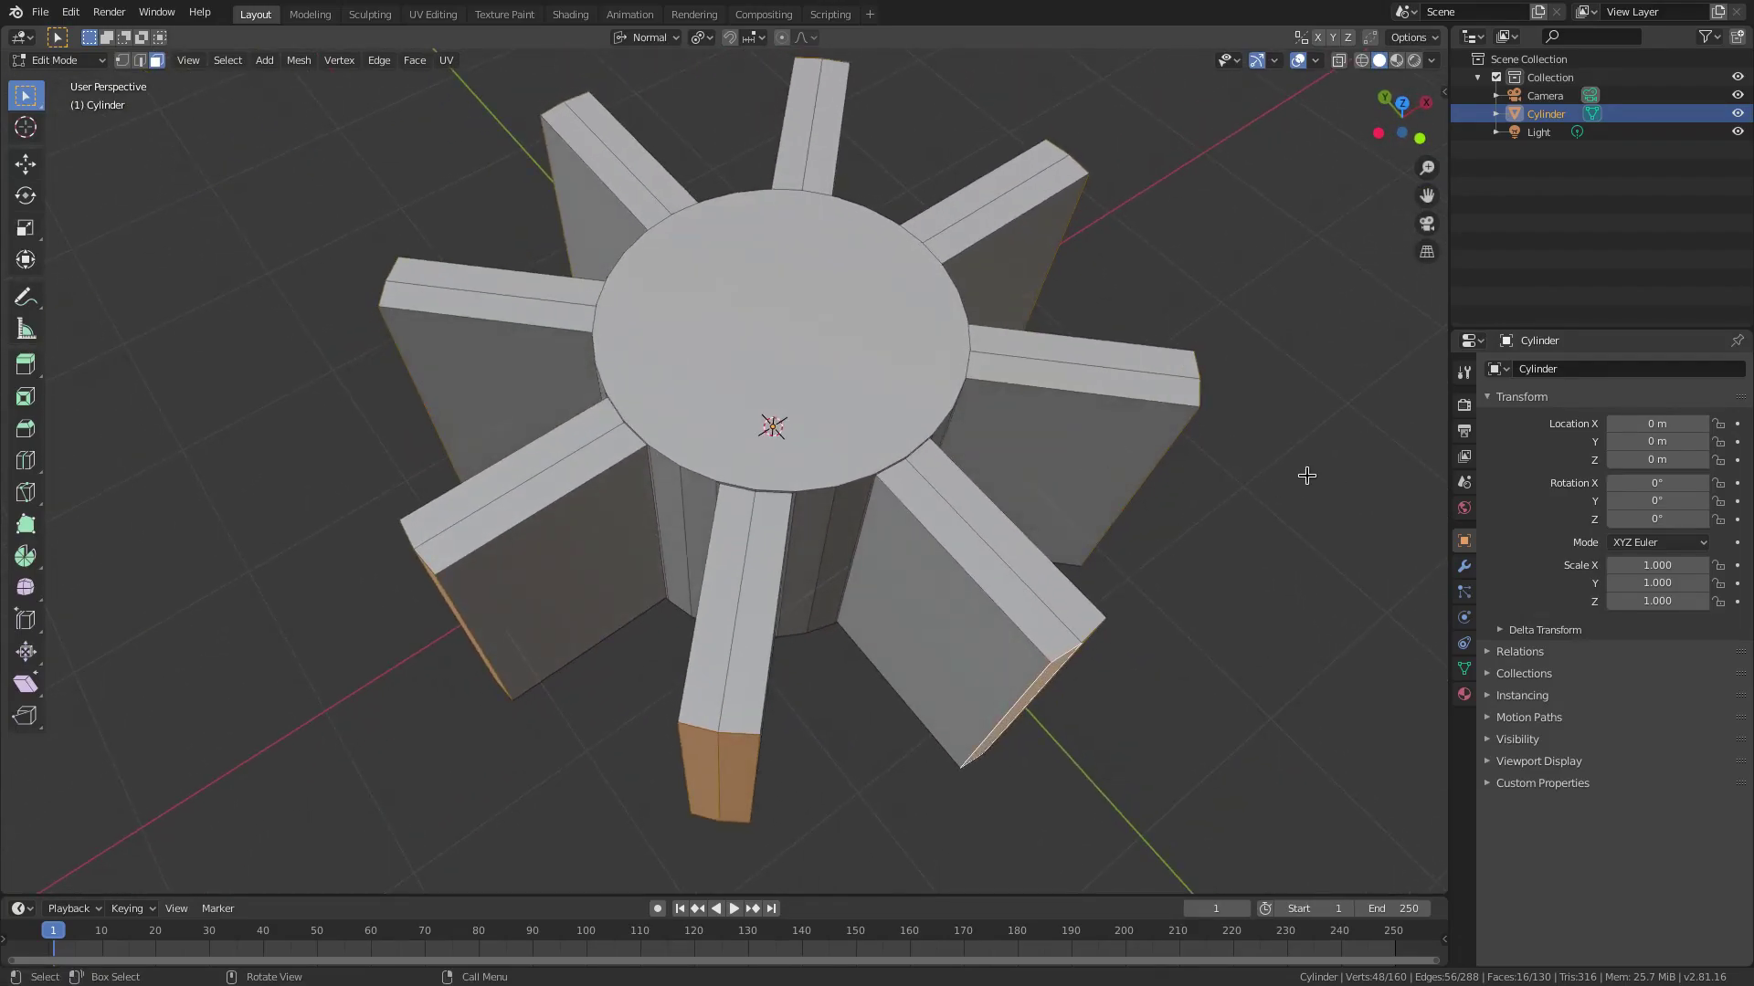
key(s)
key(y)
key(y)
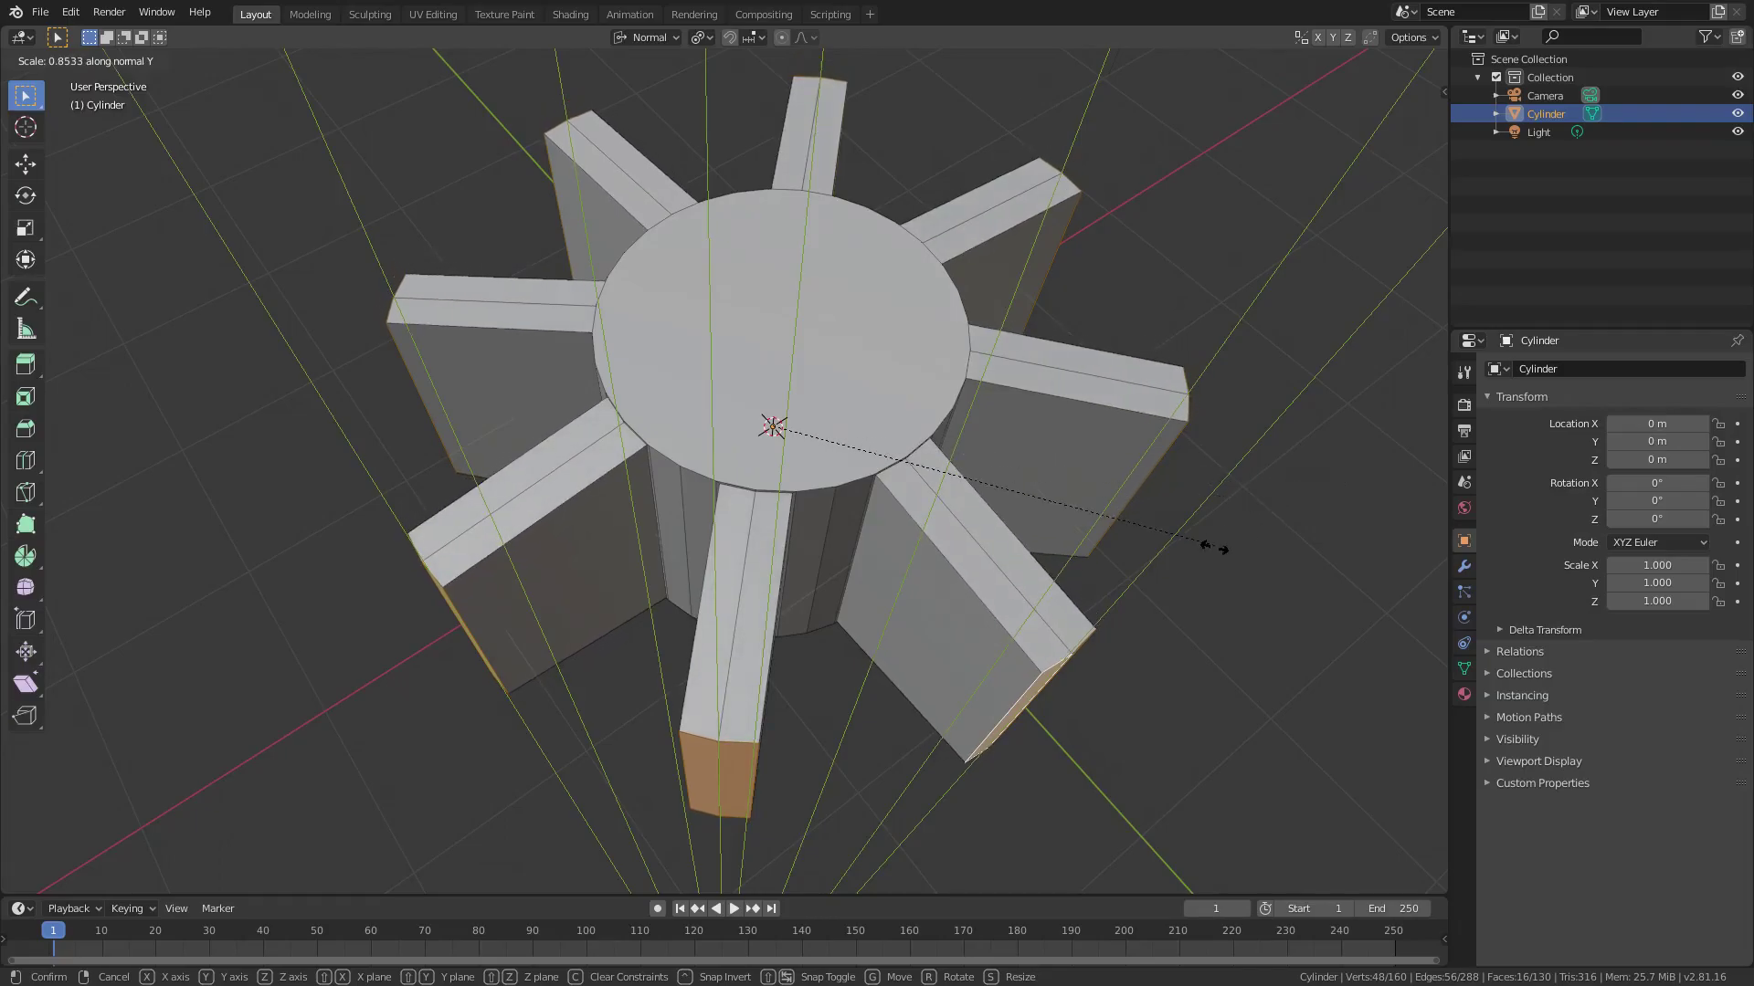
key(x)
key(x)
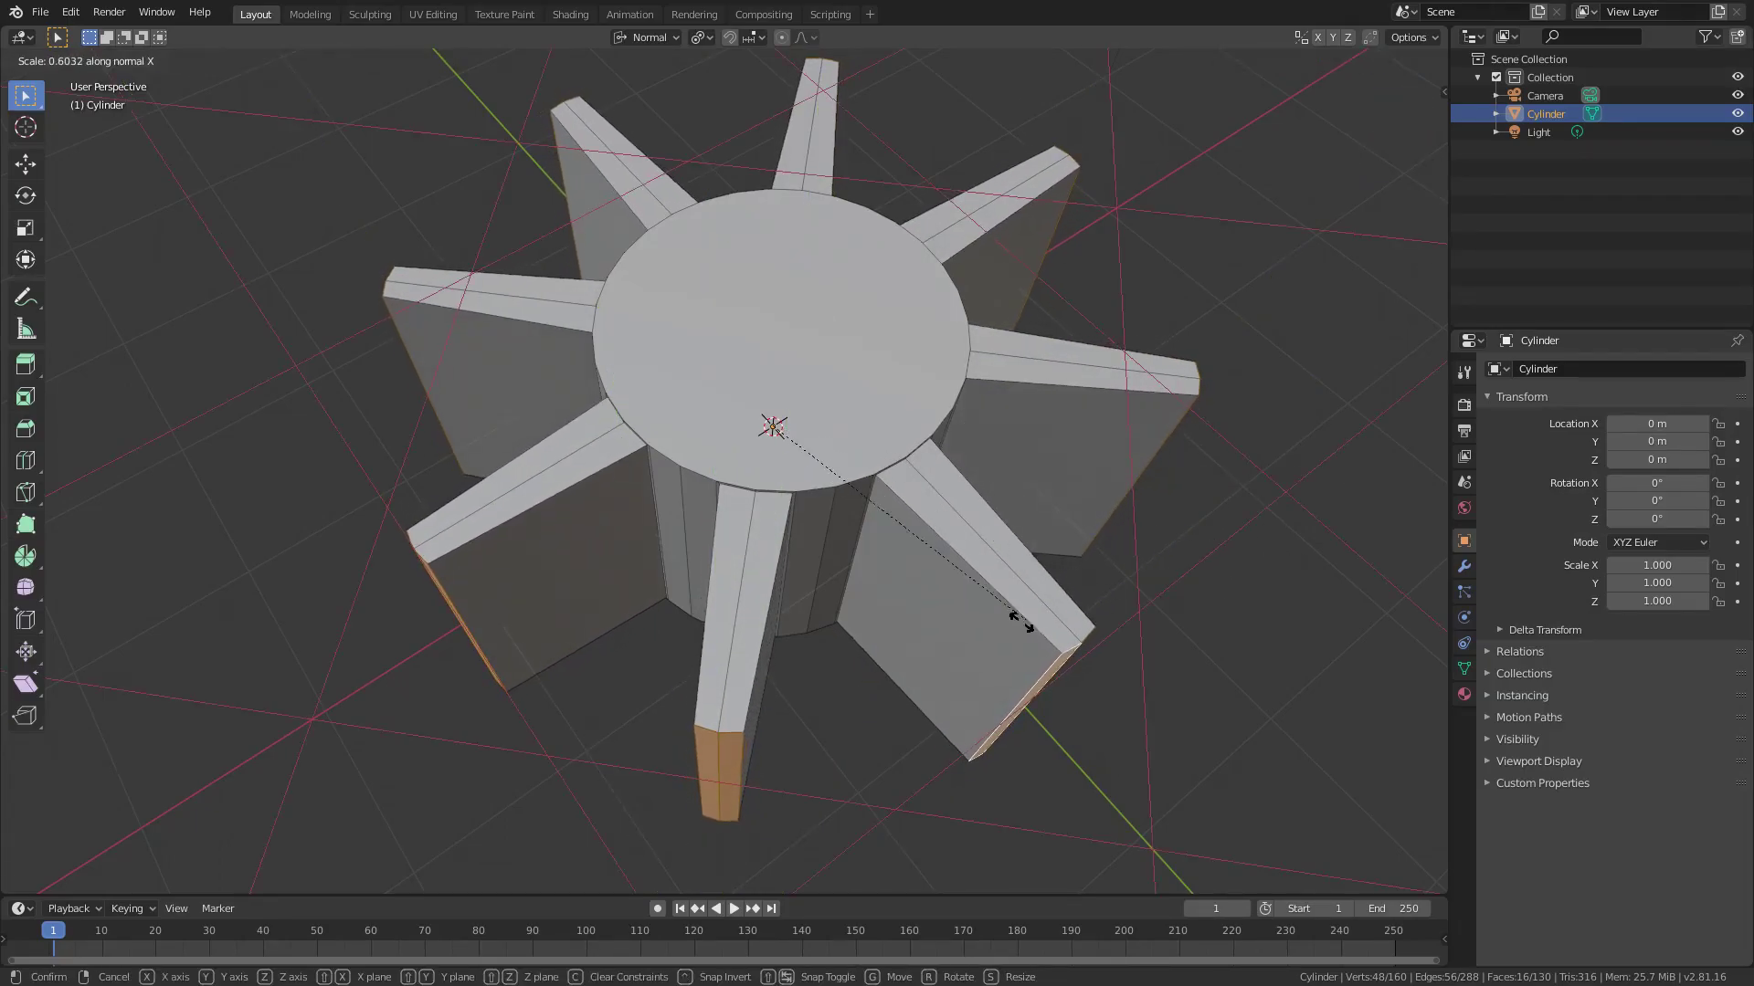
mouse_move(805, 423)
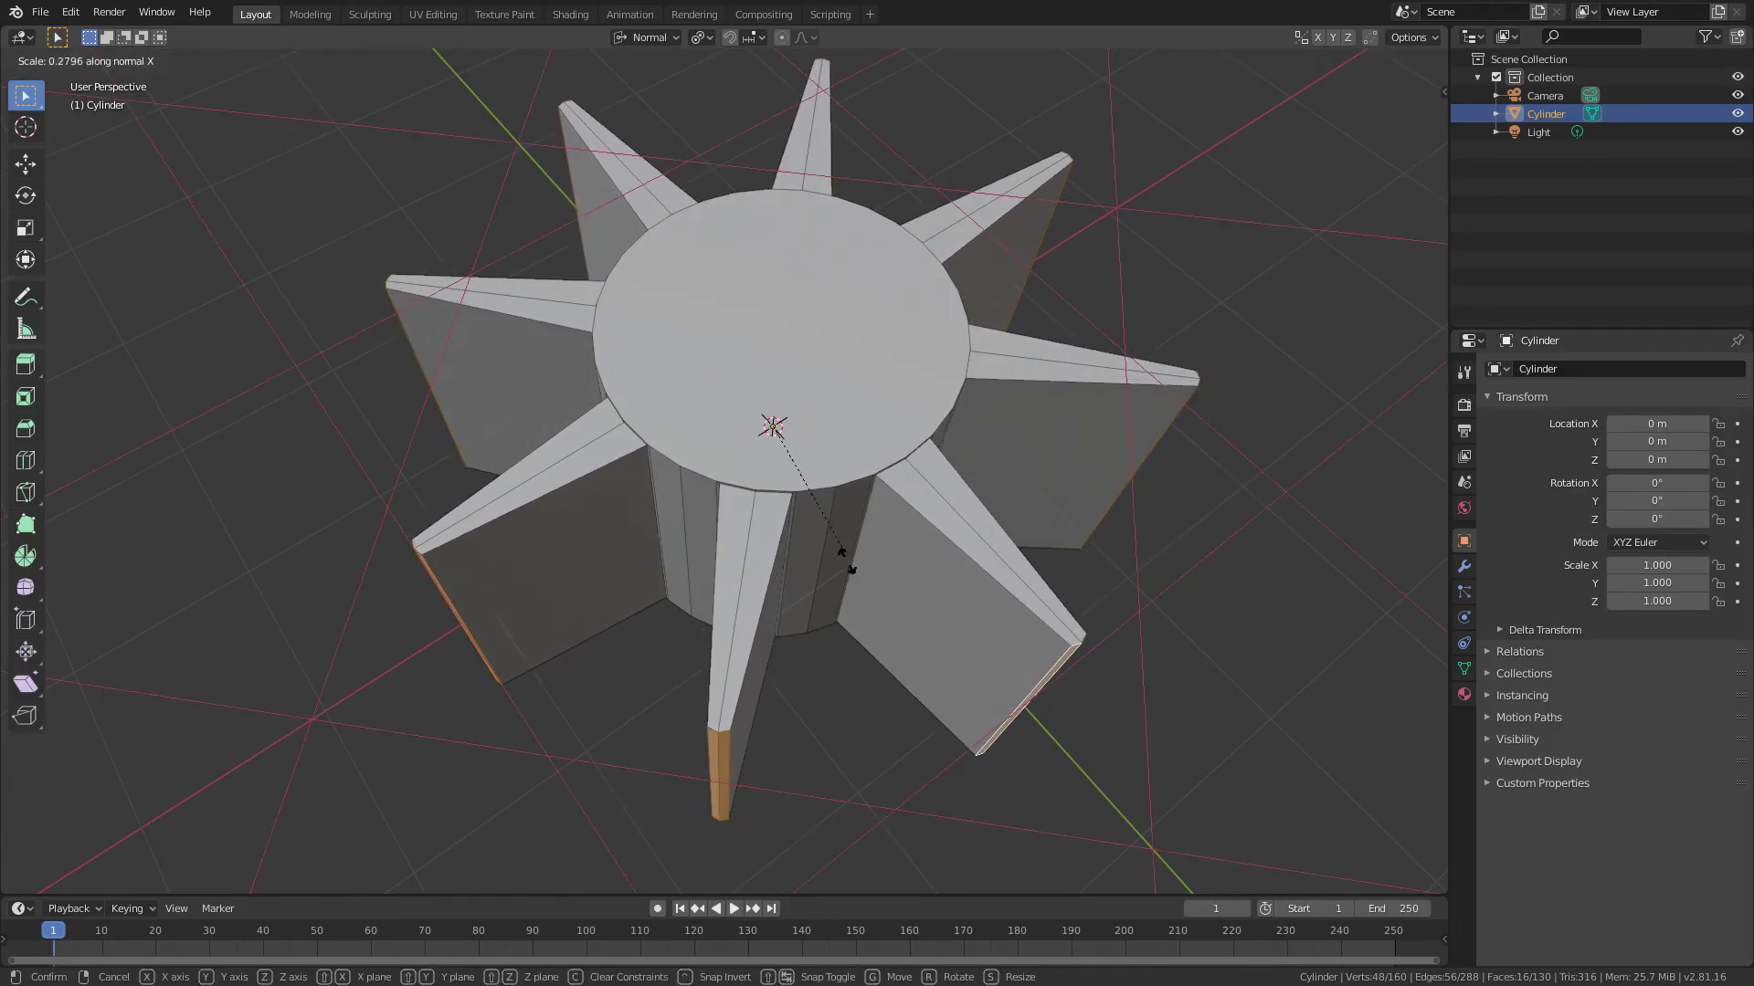
mouse_move(904, 767)
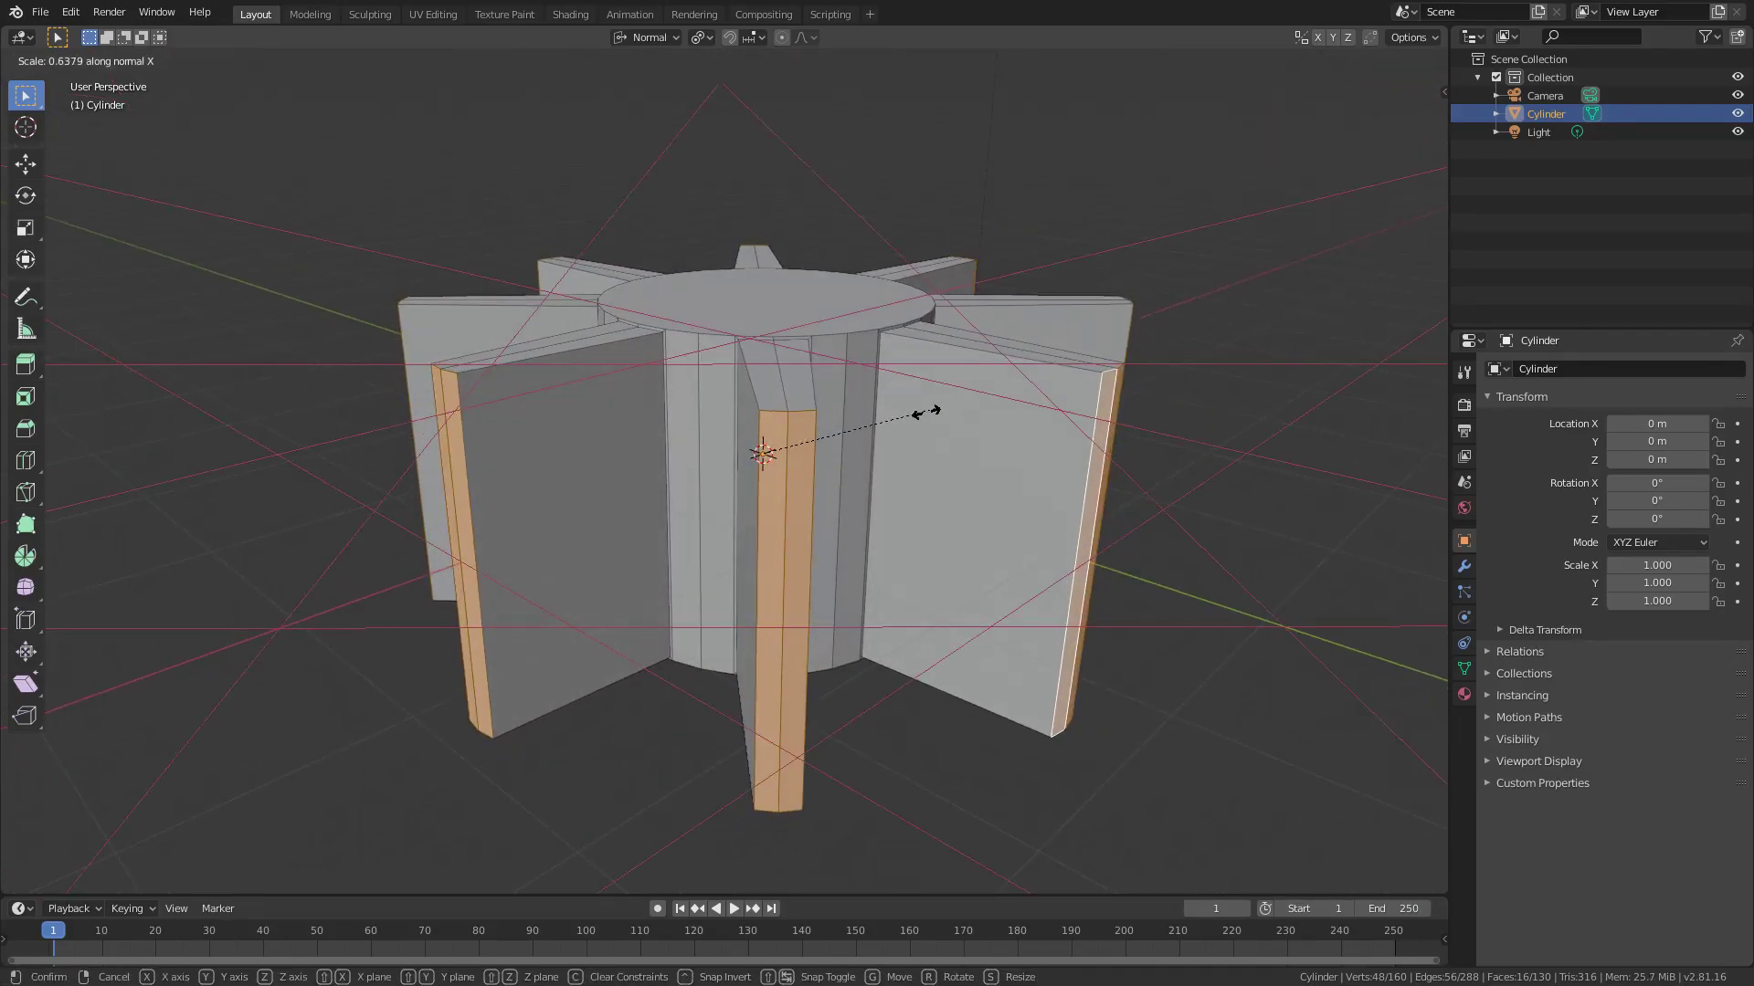
right_click(803, 440)
- Try scaling the tooth end faces along the global X axis in the Global transform orientation
click(646, 36)
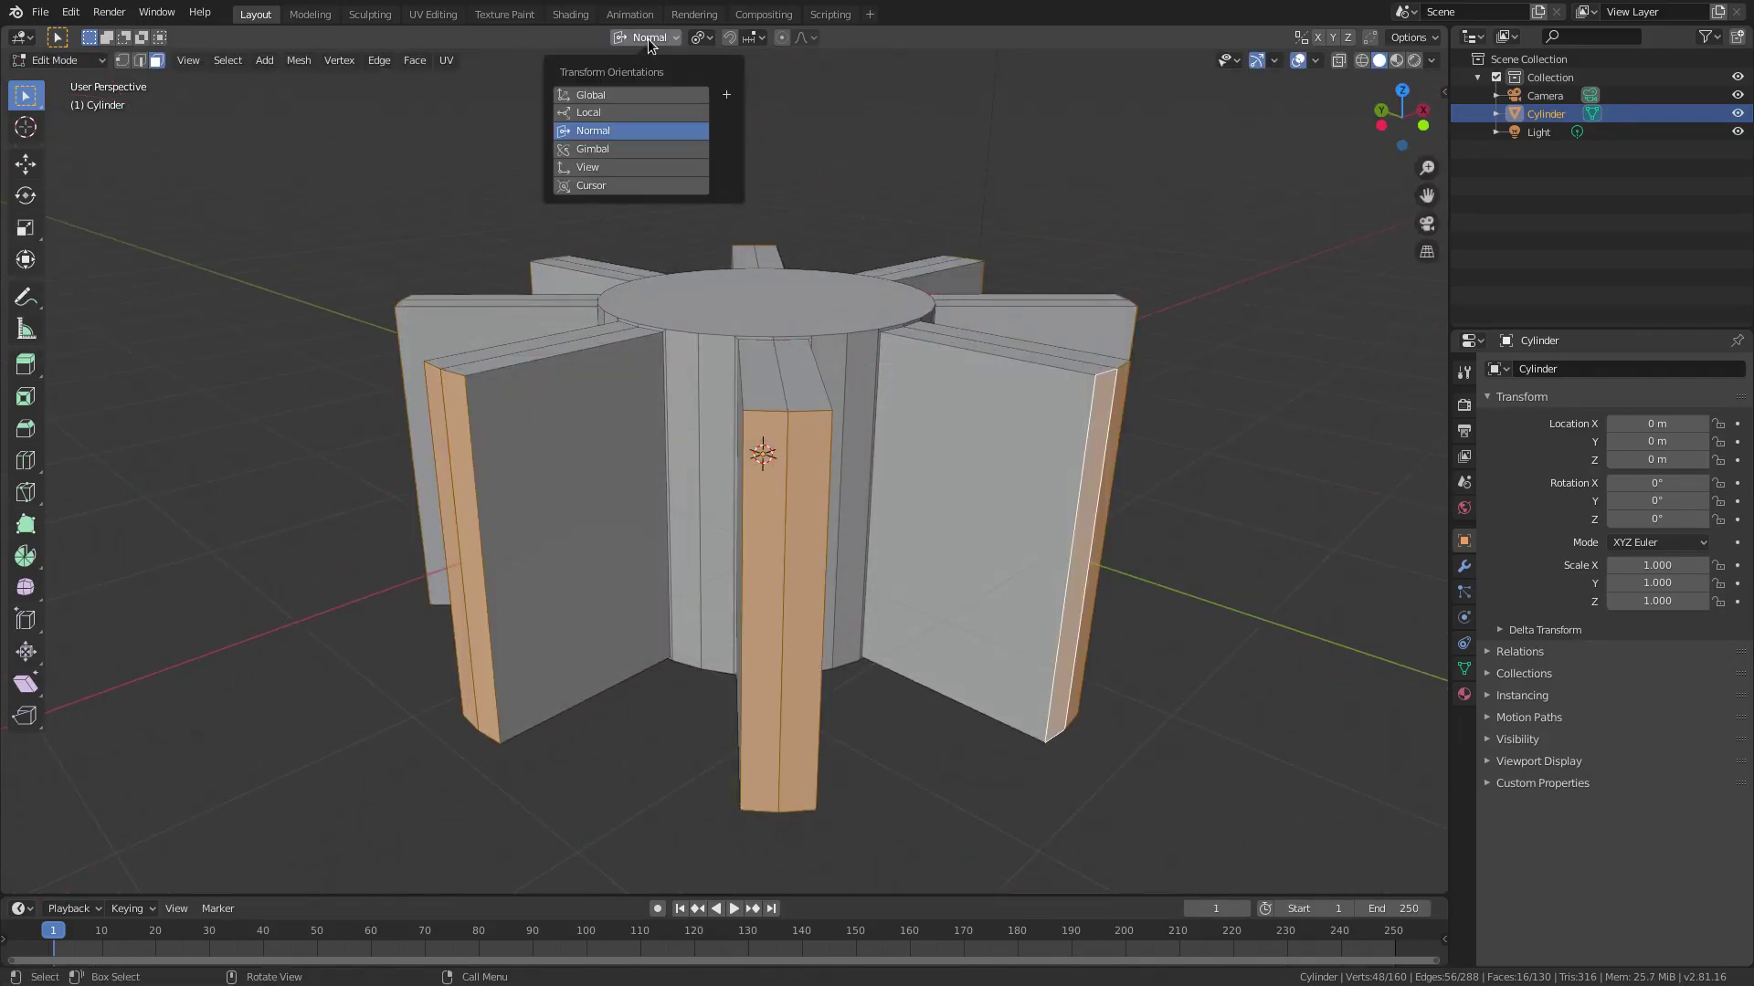
click(643, 95)
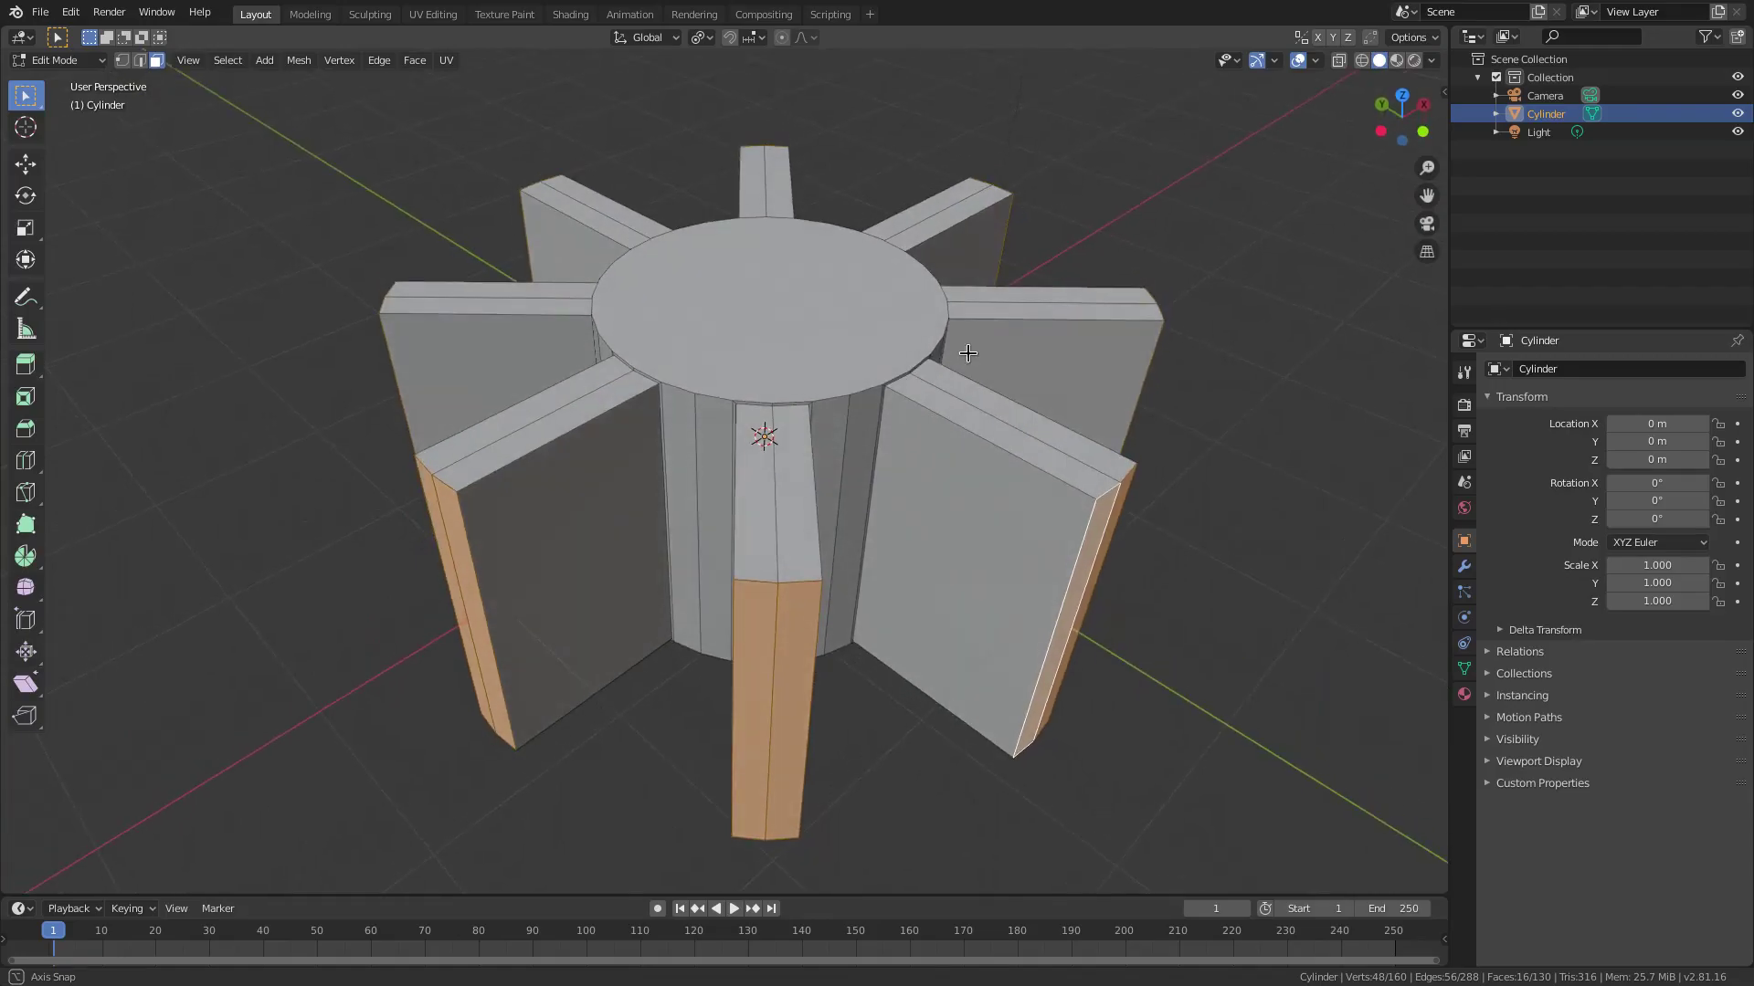
key(s)
key(x)
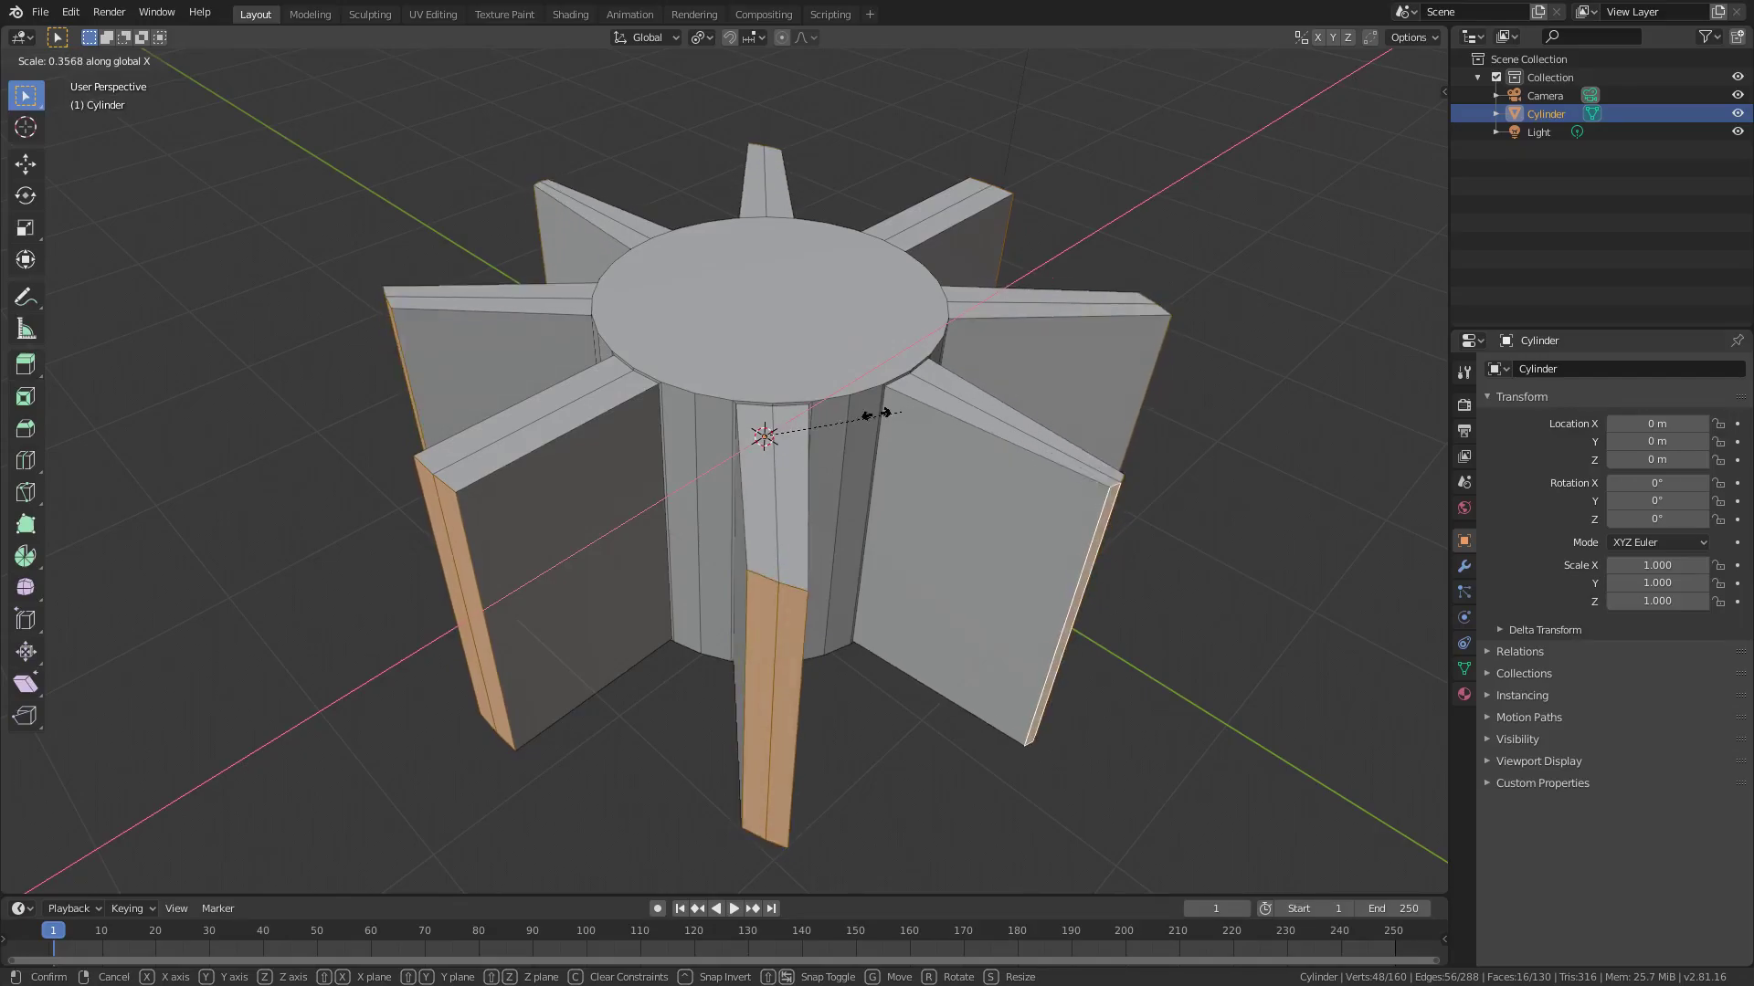
right_click(877, 414)
- Scale the tooth end faces to 0 along their normal X axis, using the Normal transform orientation, to bring each tooth to a sharp edge
click(646, 36)
click(639, 131)
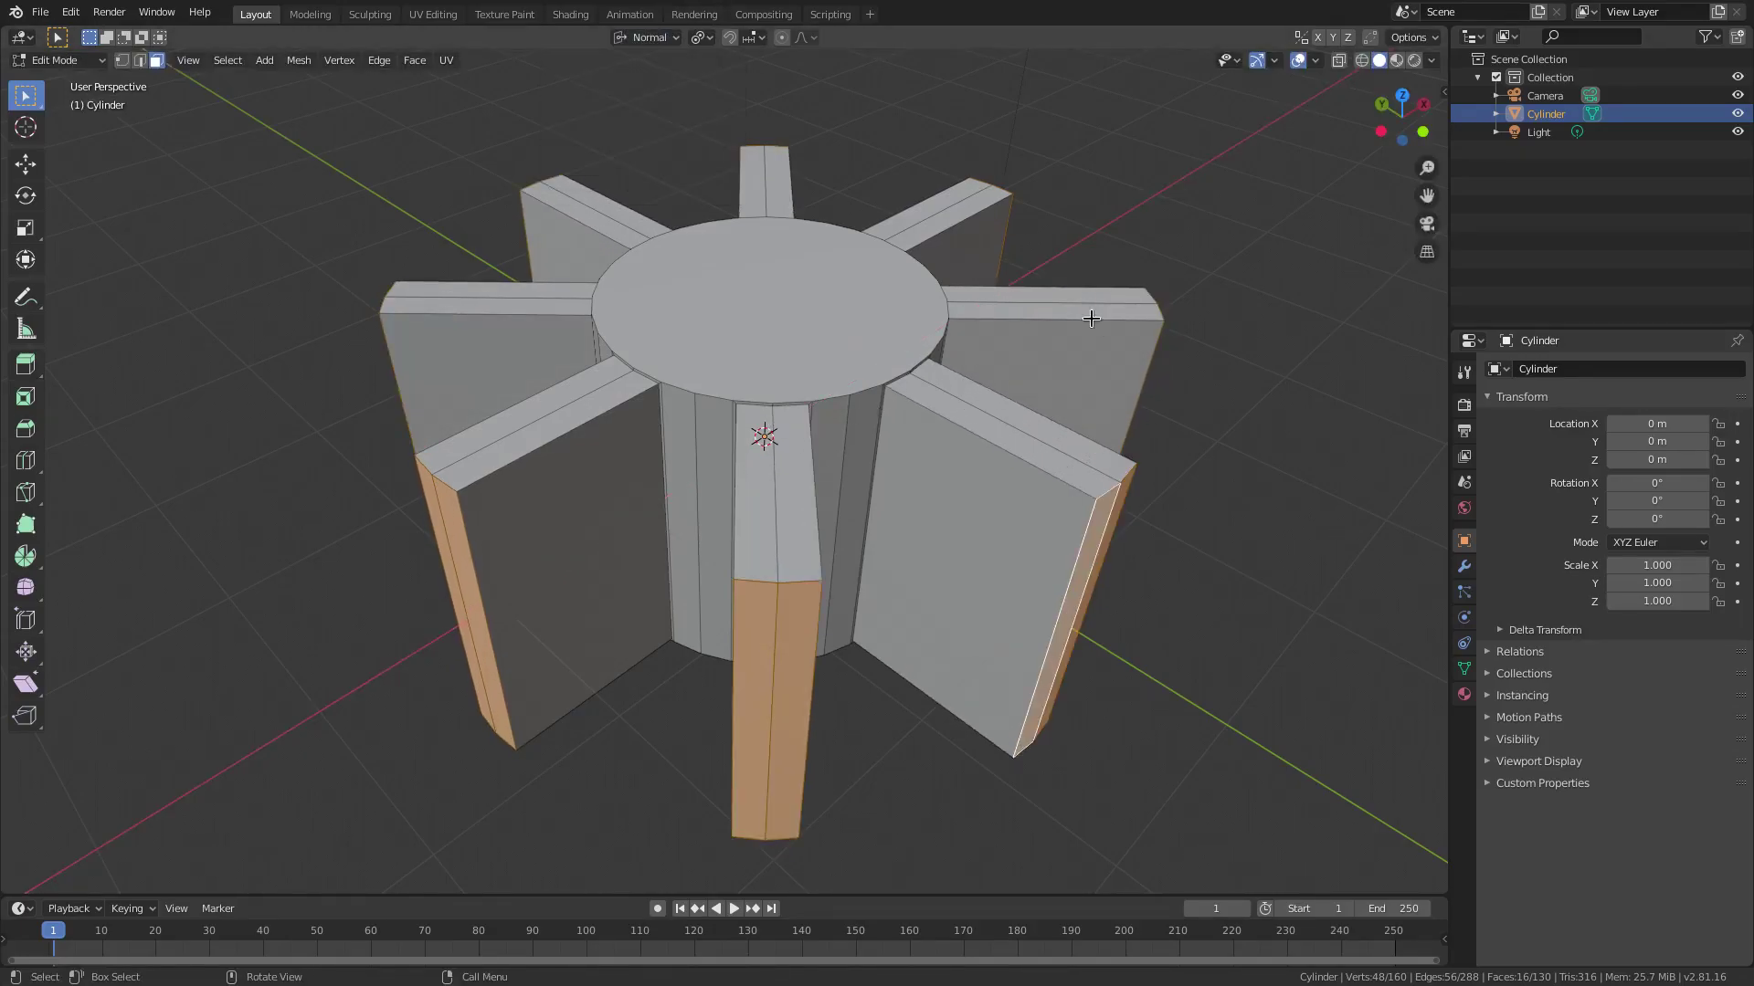
key(s)
key(x)
key(x)
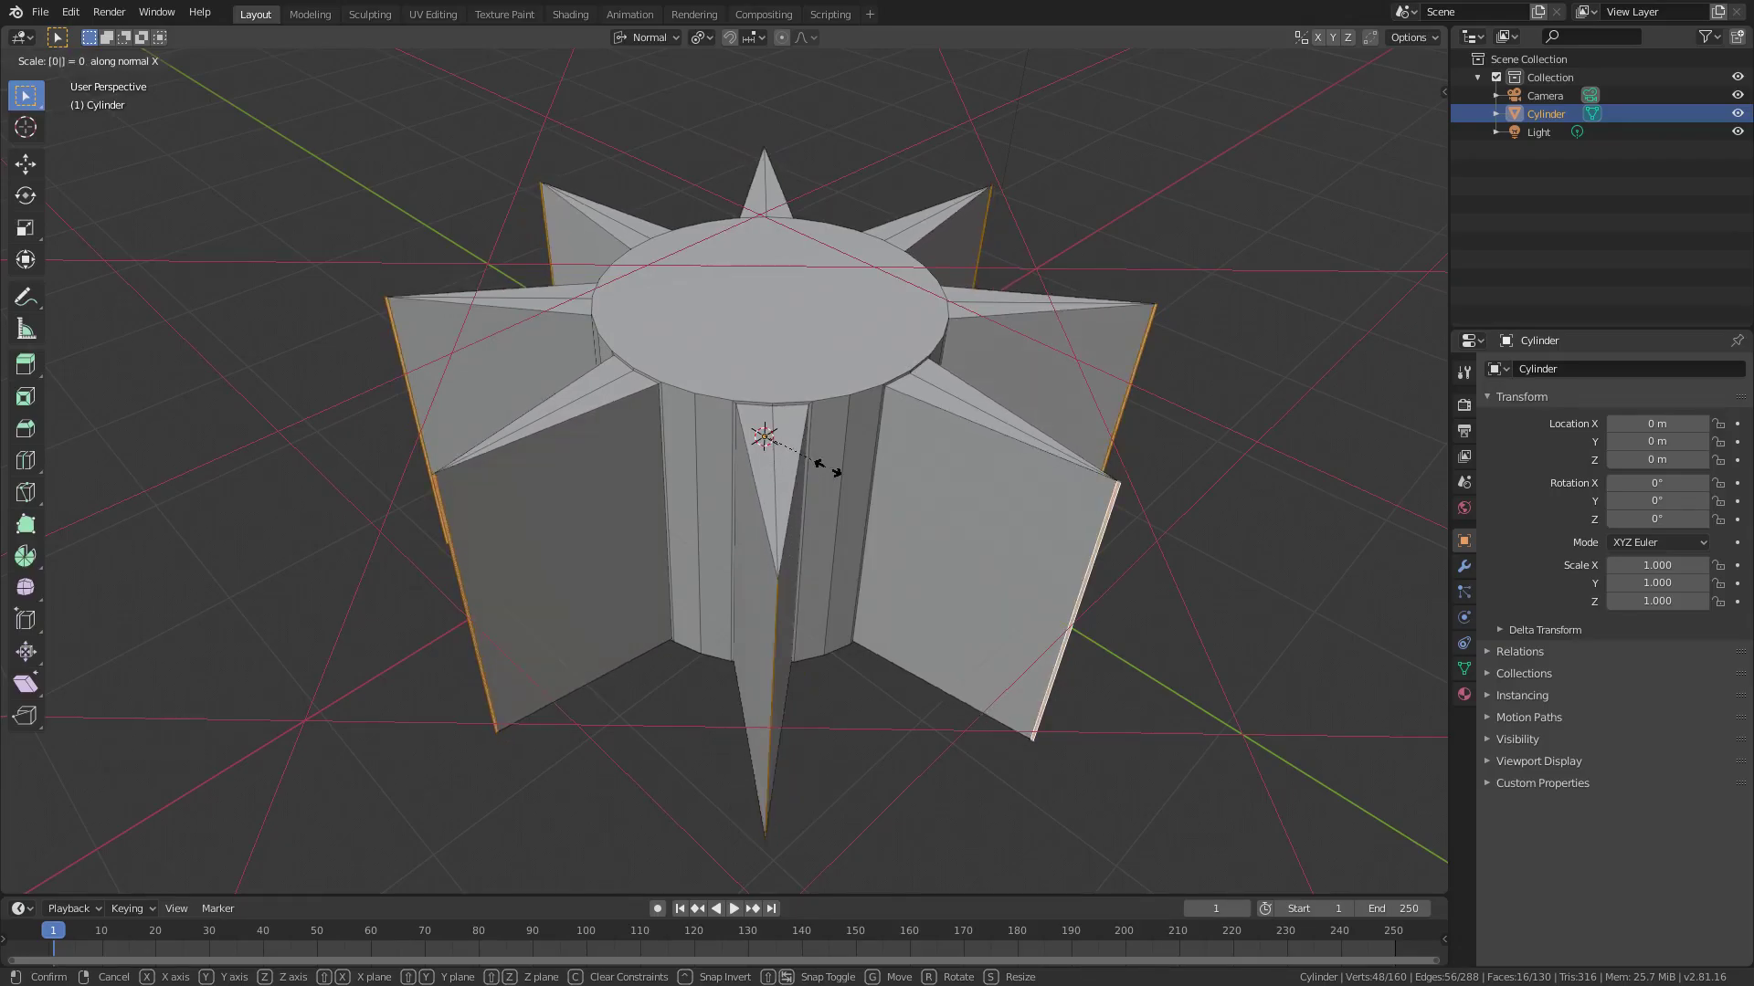
click(826, 466)
- Merge the overlapping vertices at the collapsed tooth ends by distance
middle_drag(873, 462, 913, 626)
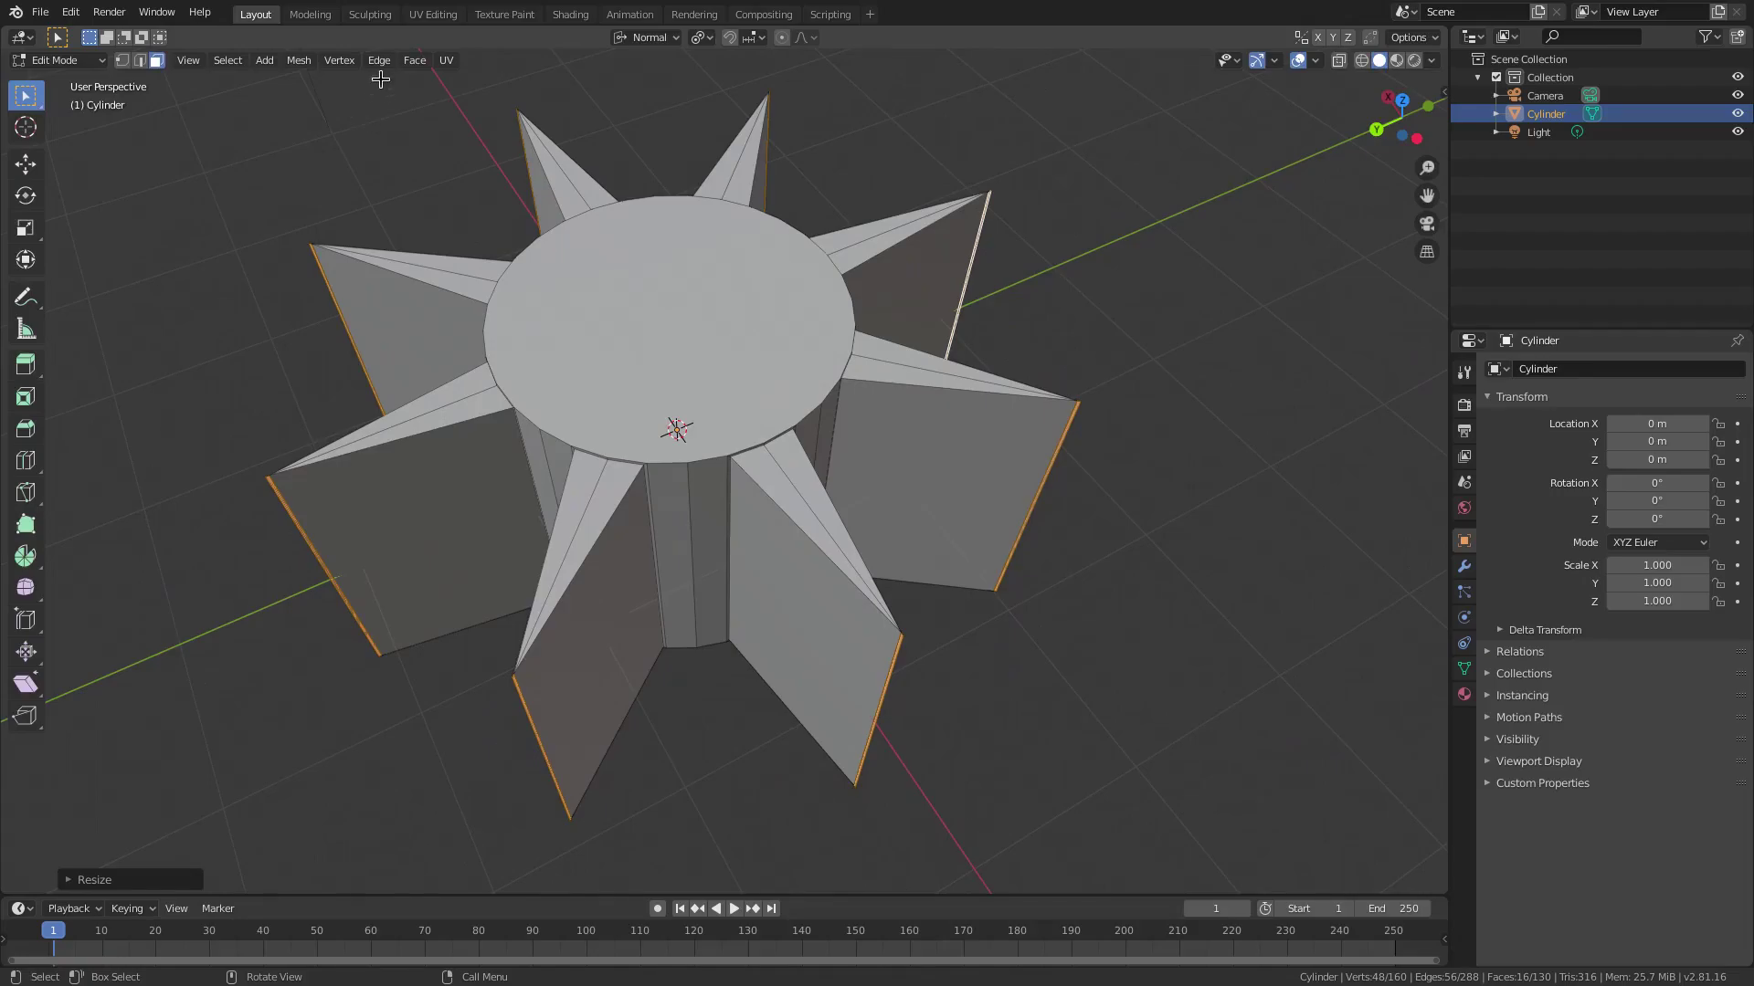
click(123, 61)
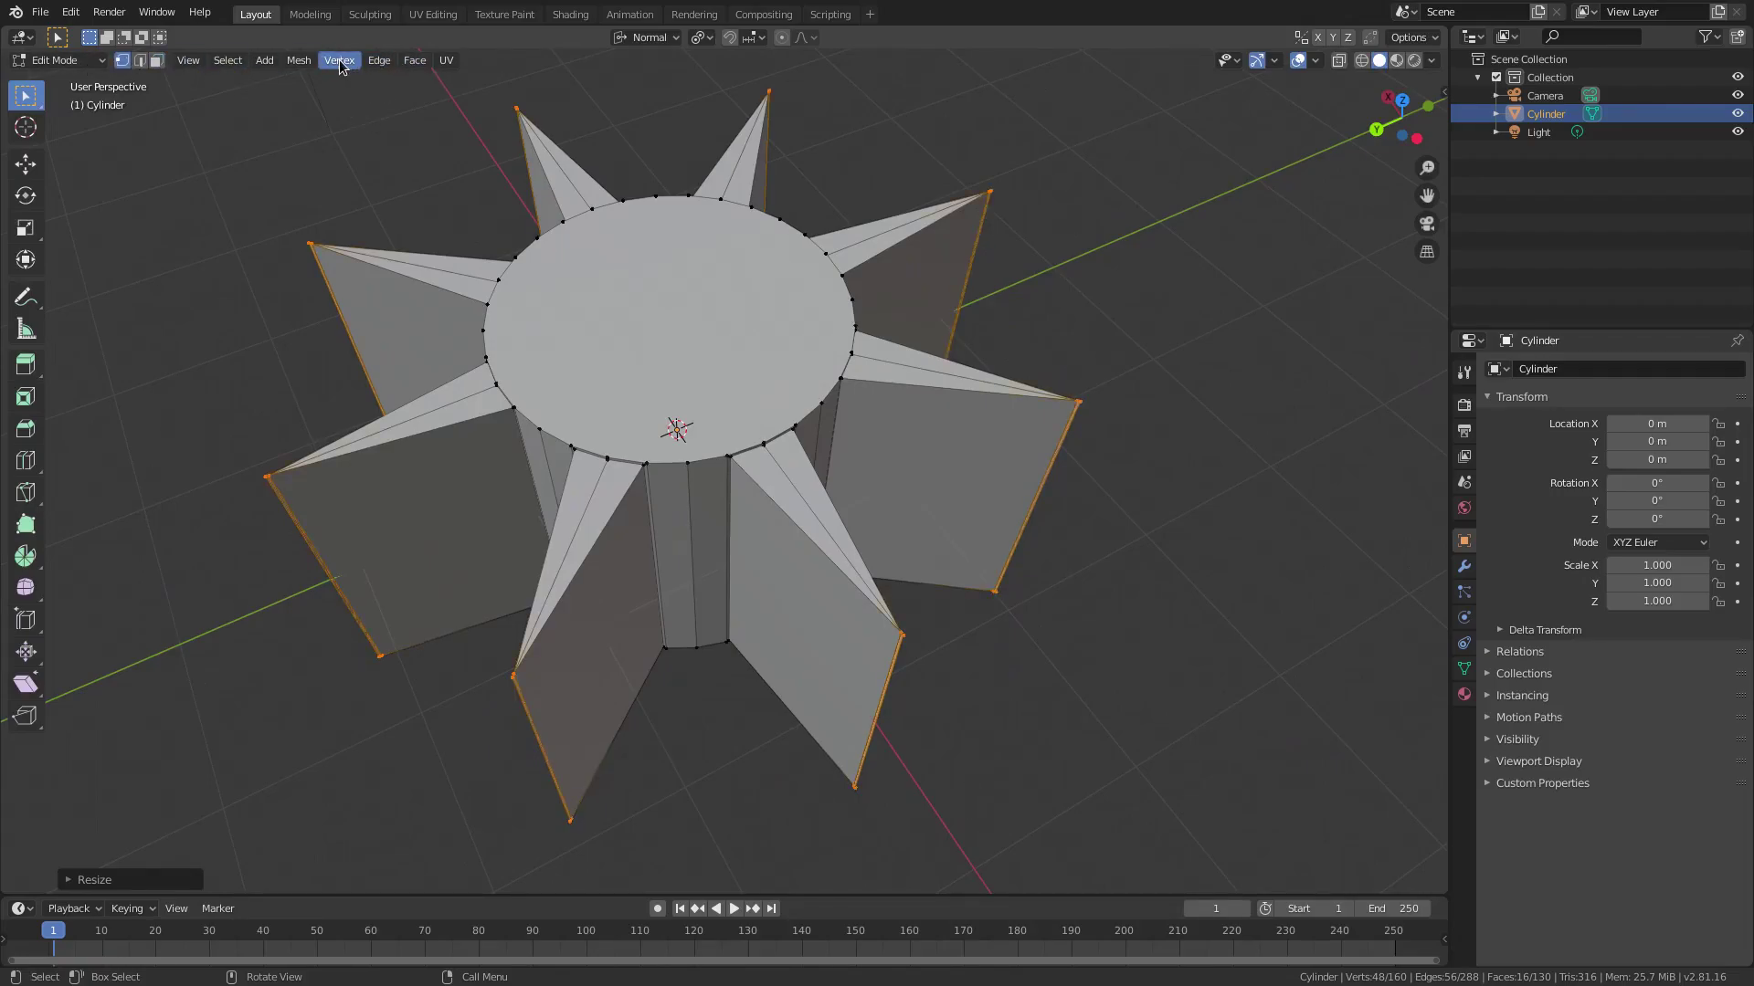
click(339, 60)
mouse_move(466, 350)
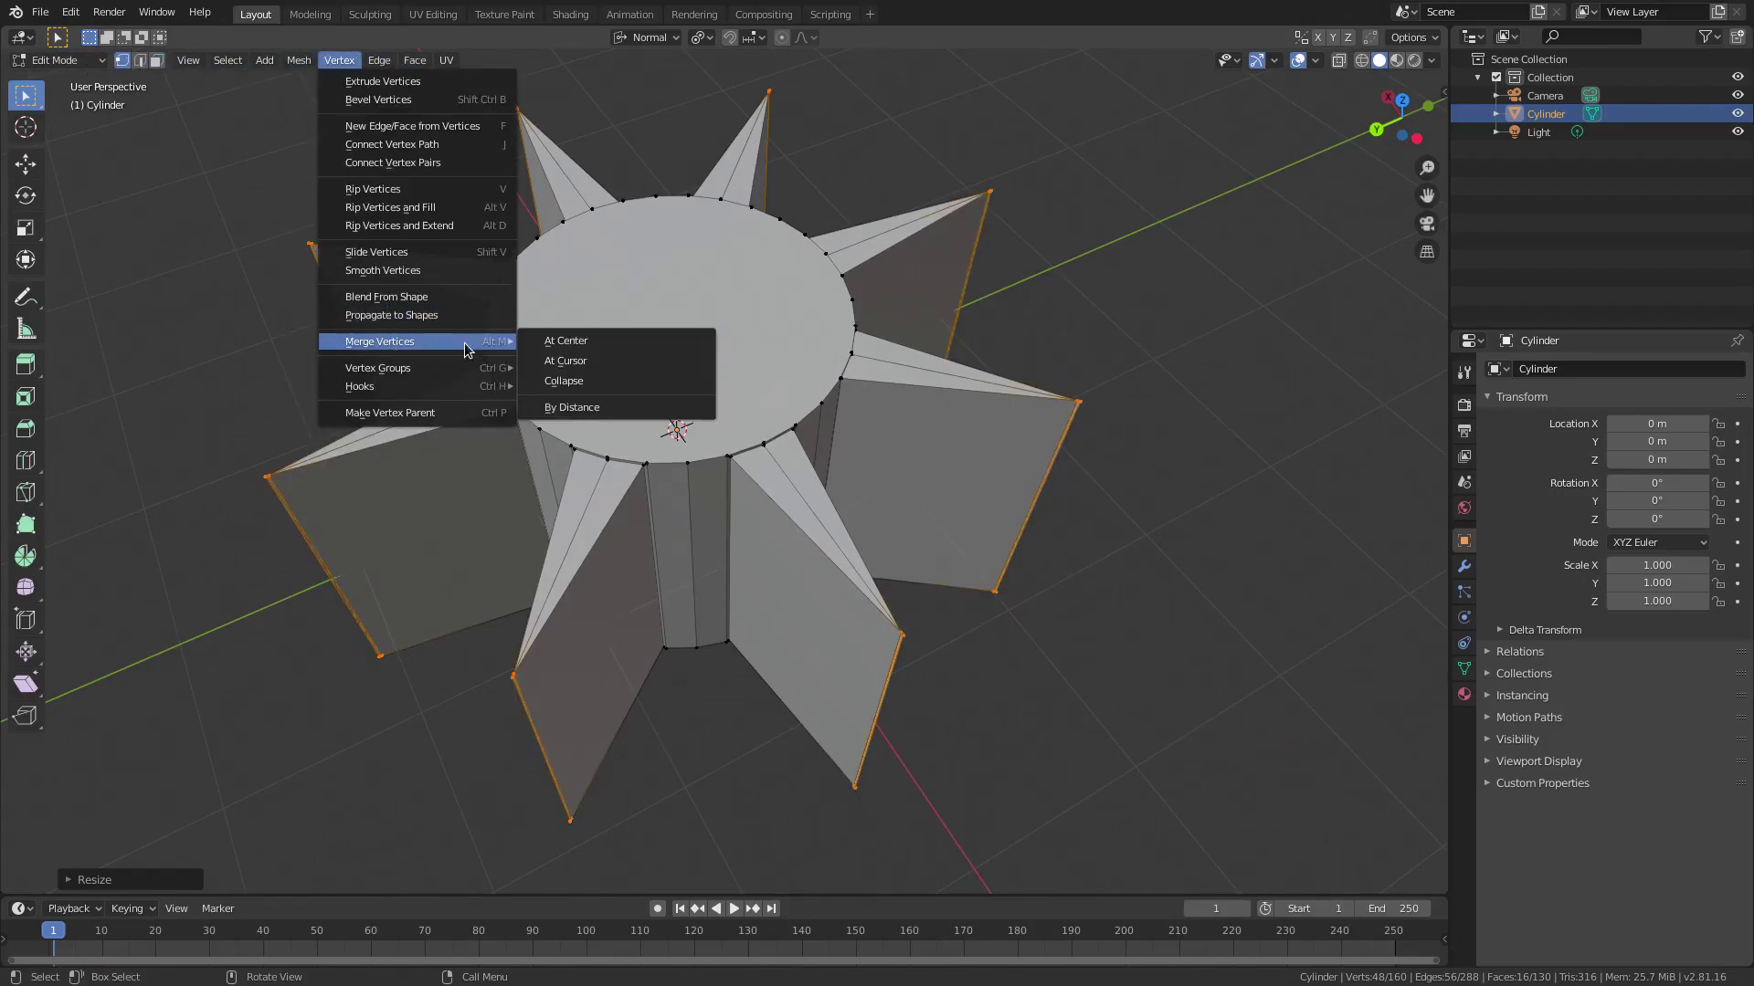
click(567, 407)
- Flatten the whole gear in Object Mode by scaling it along Z to 0.073
middle_drag(923, 614, 913, 513)
click(891, 621)
key(Tab)
key(s)
key(z)
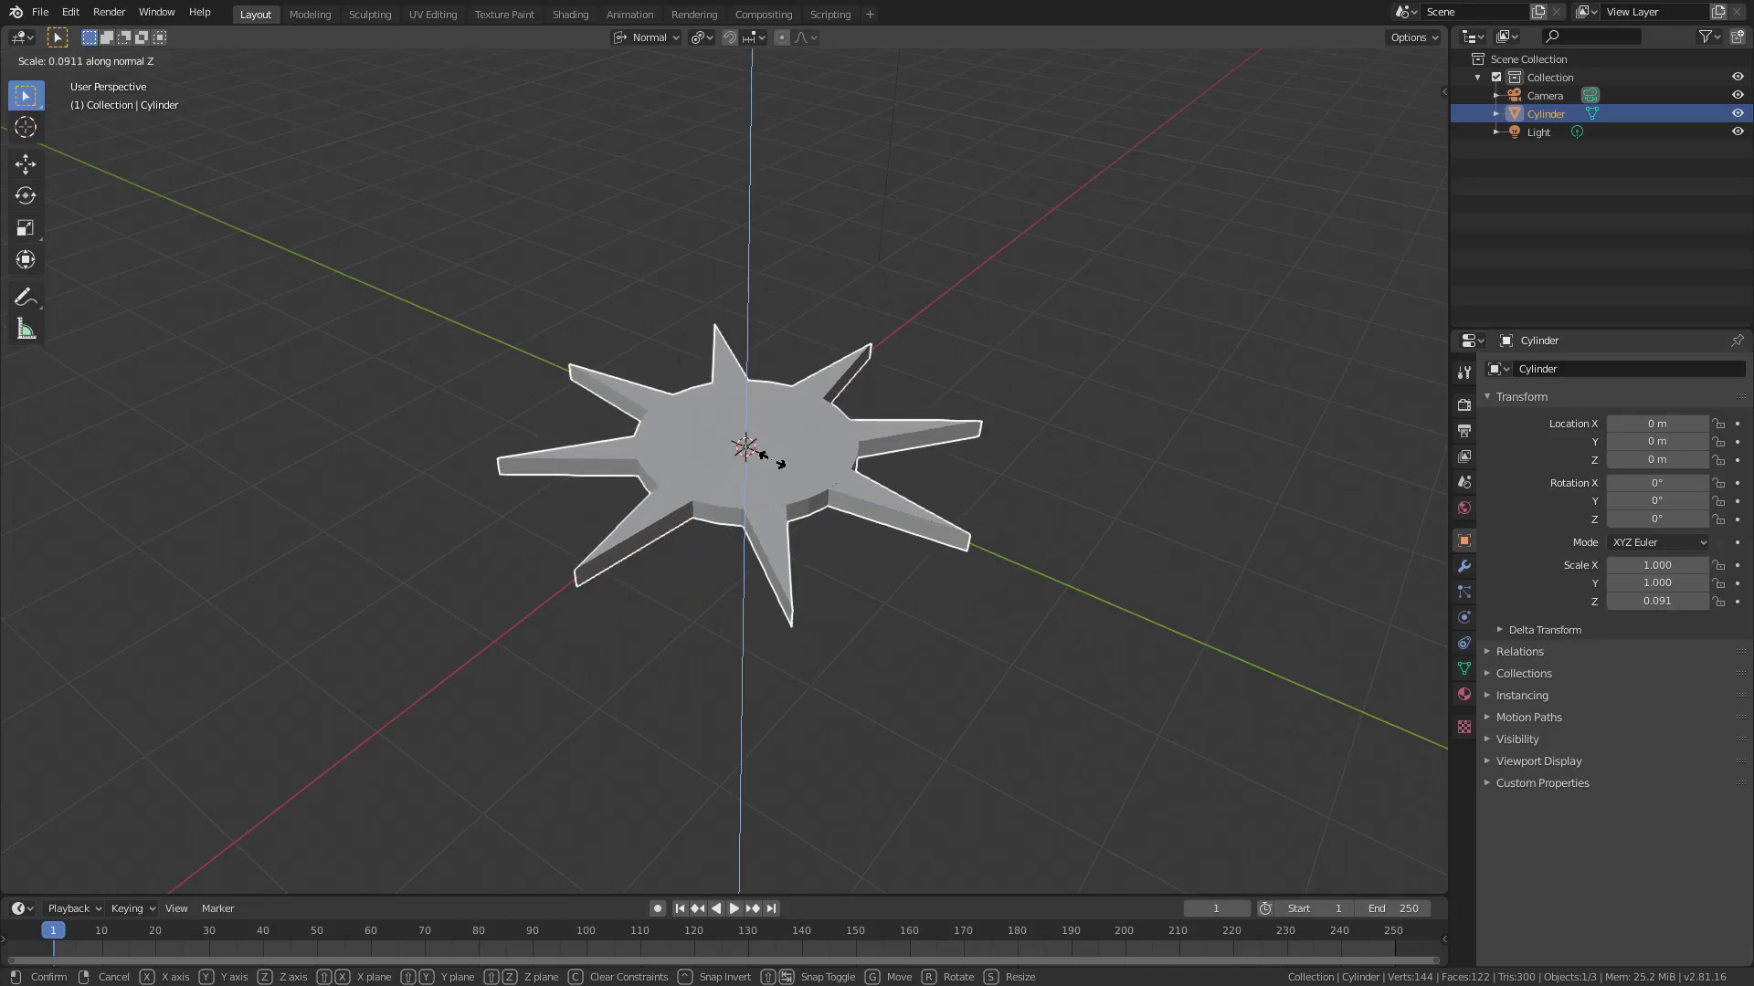
click(774, 460)
- Enable Auto Smooth for the gear mesh's normals, adjust its angle, and shade the object smooth
middle_drag(773, 461, 1461, 649)
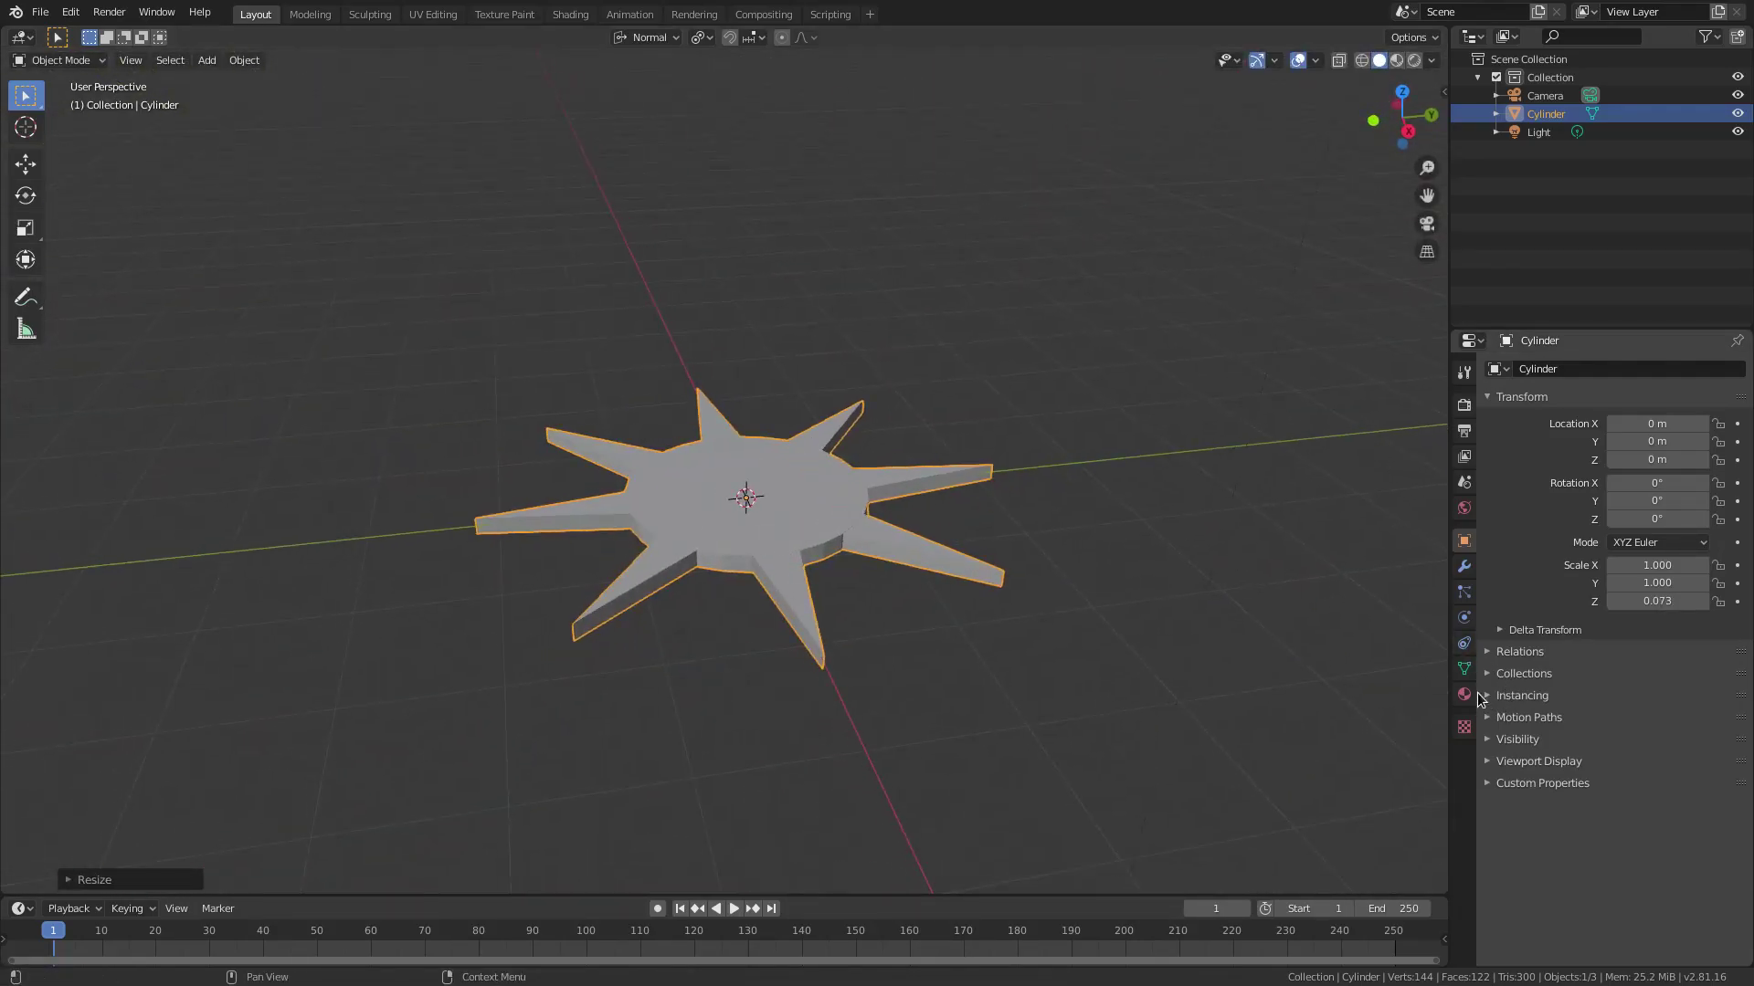
click(1466, 672)
click(1490, 691)
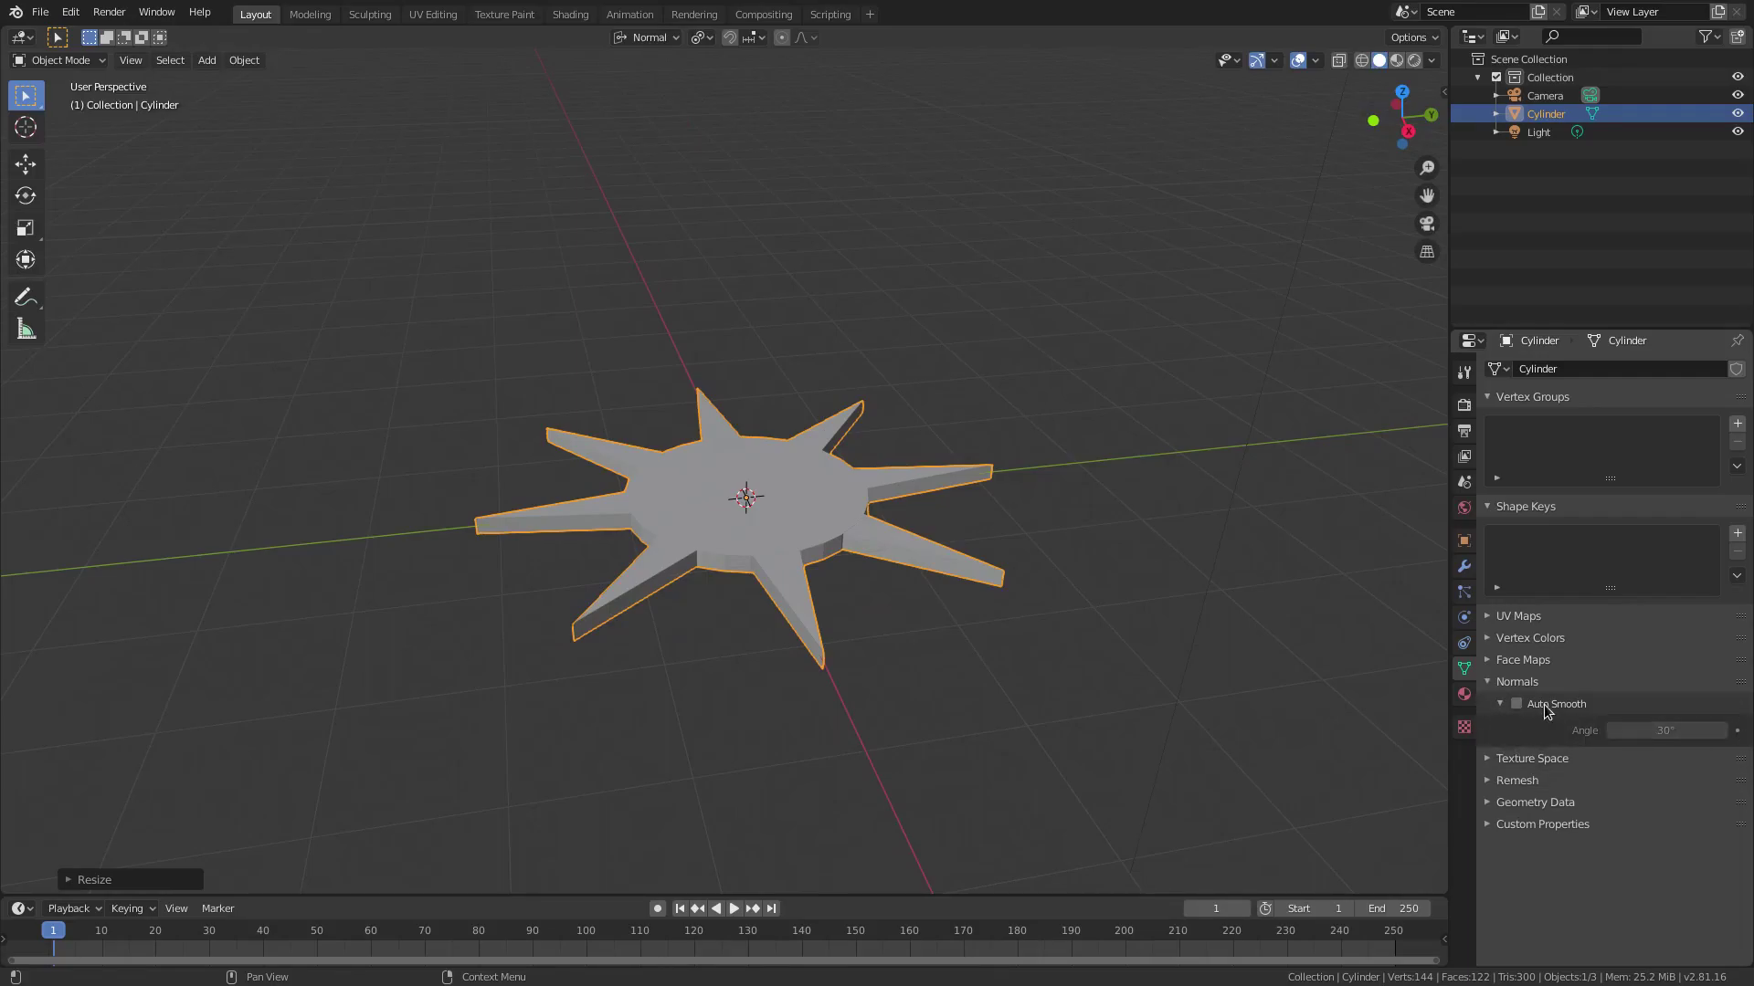
scroll(1209, 709, up, 2)
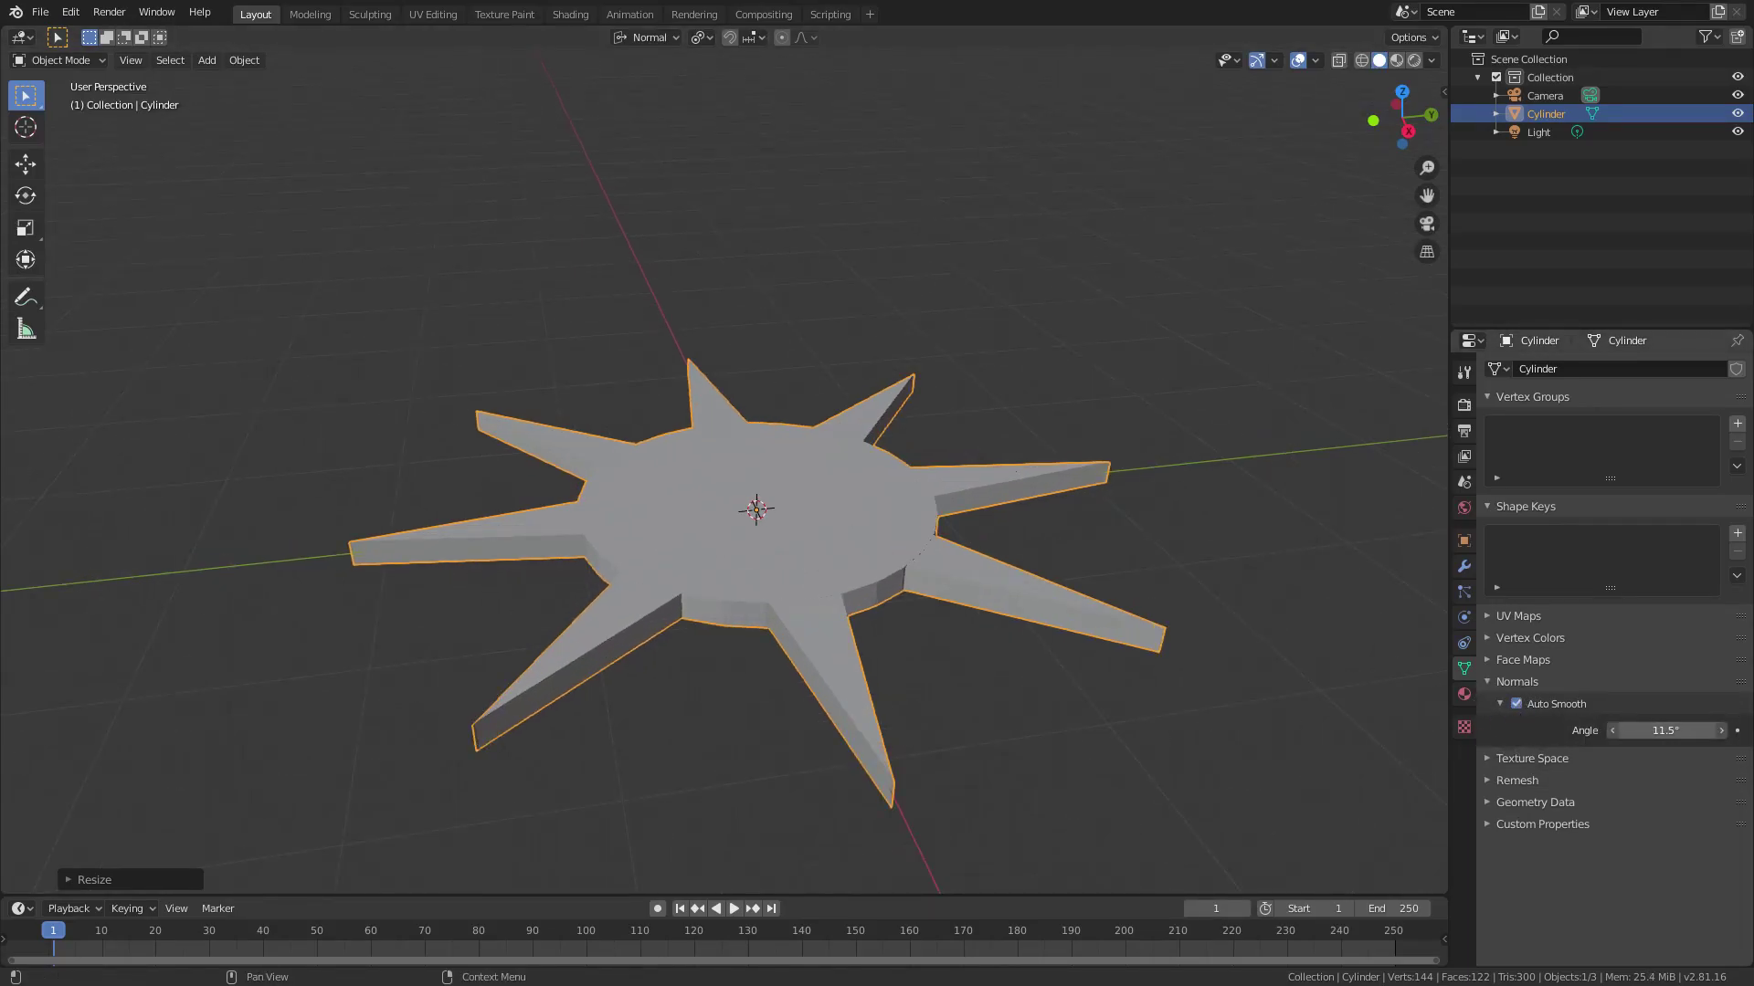
mouse_move(1666, 730)
mouse_down()
mouse_move(1635, 729)
mouse_move(1690, 730)
mouse_up()
click(243, 60)
click(283, 425)
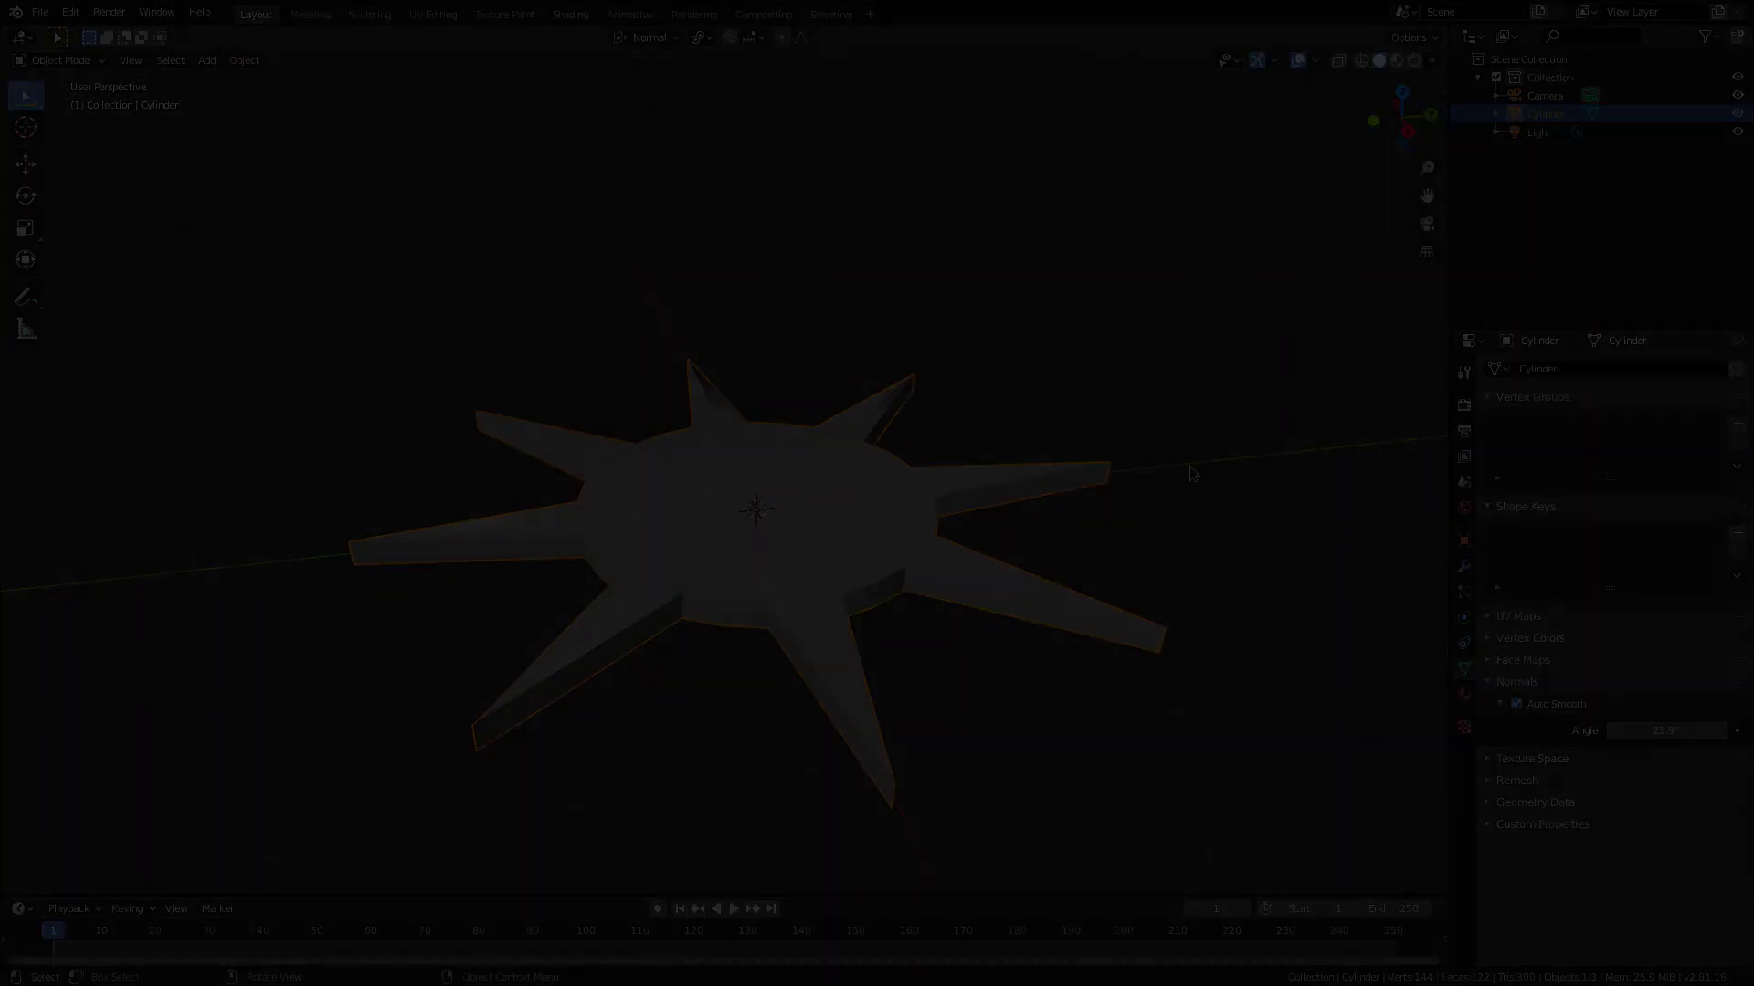